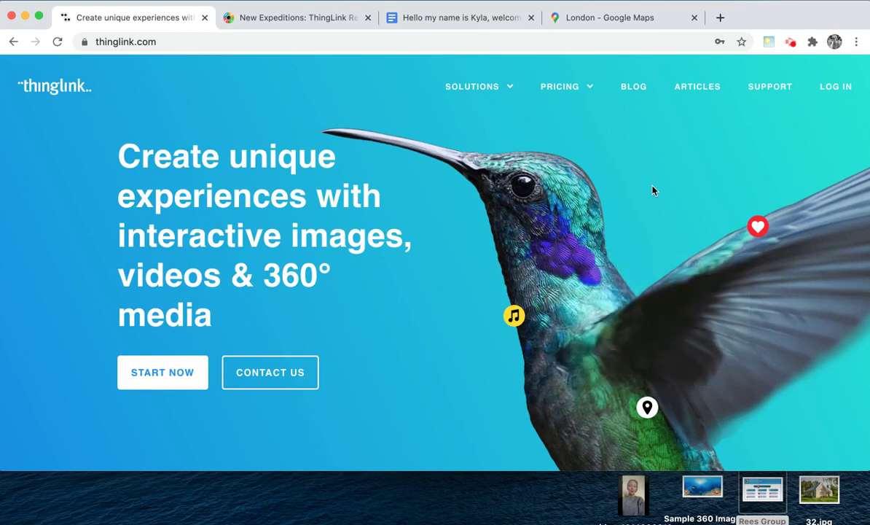
Log in to ThingLink with the account email and password to reach My content.
click(282, 41)
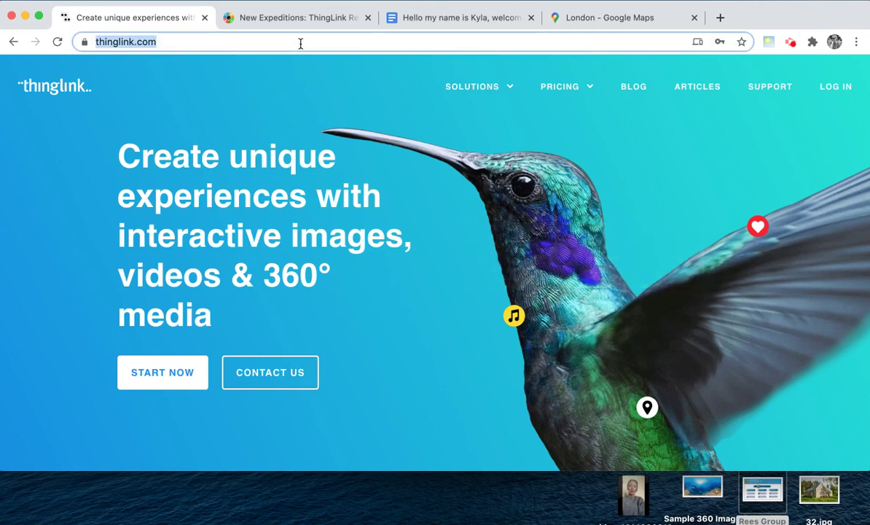
click(835, 87)
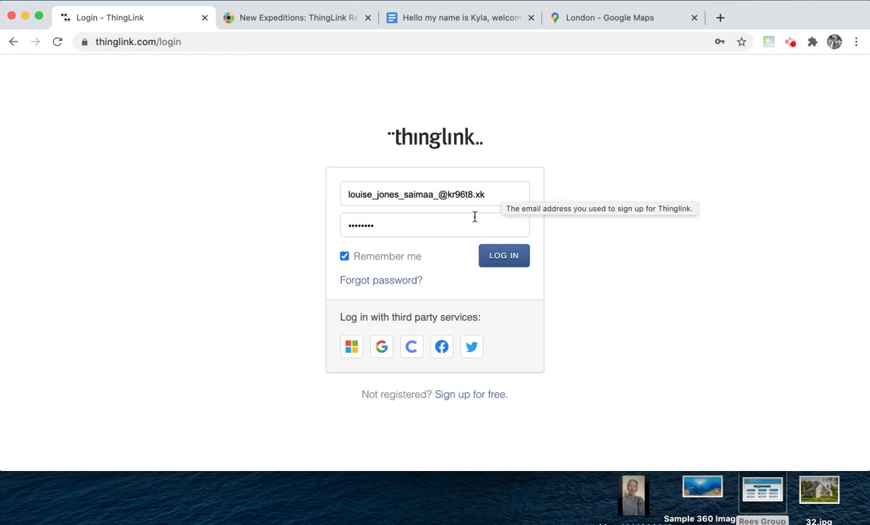
click(504, 257)
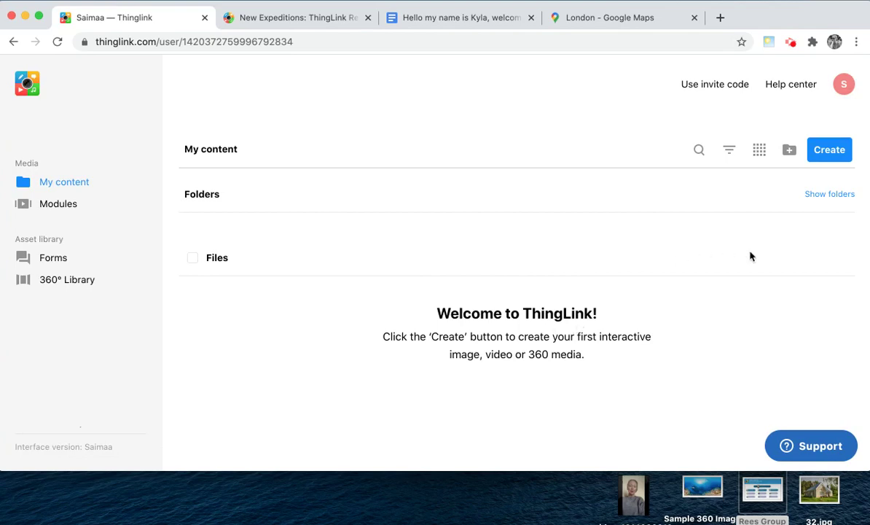
click(839, 194)
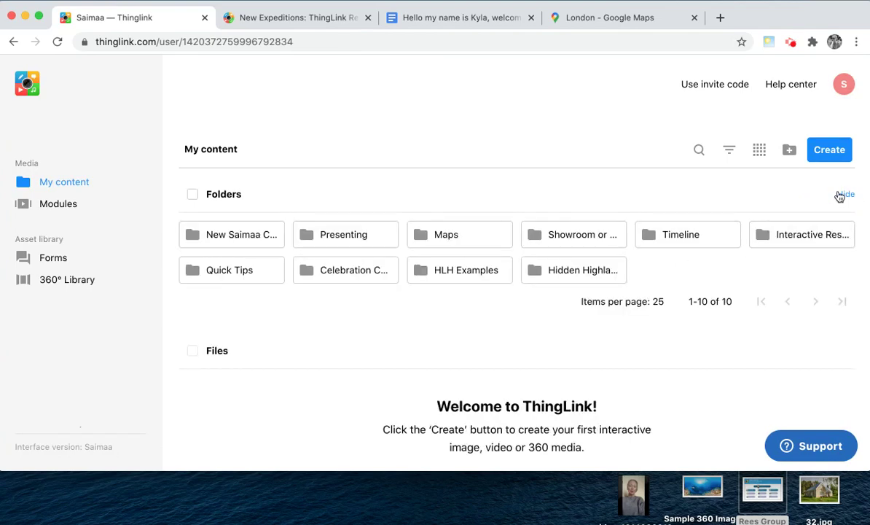
click(844, 195)
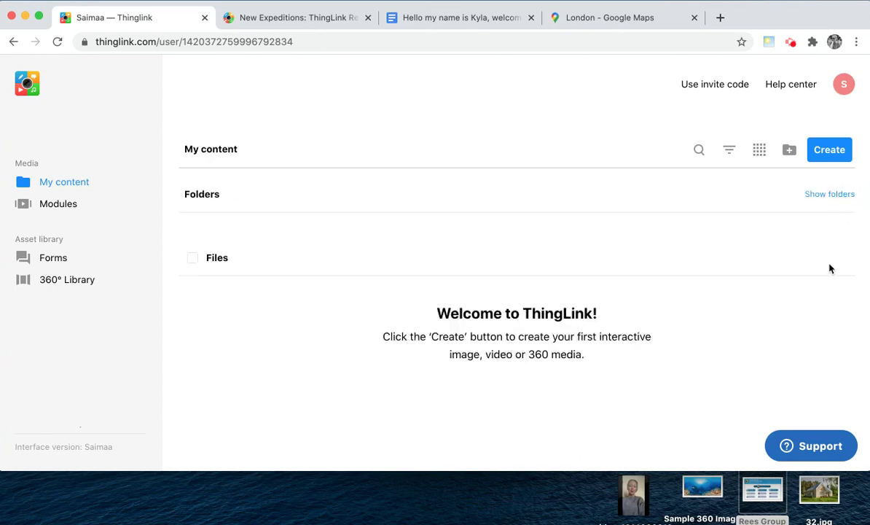
click(846, 88)
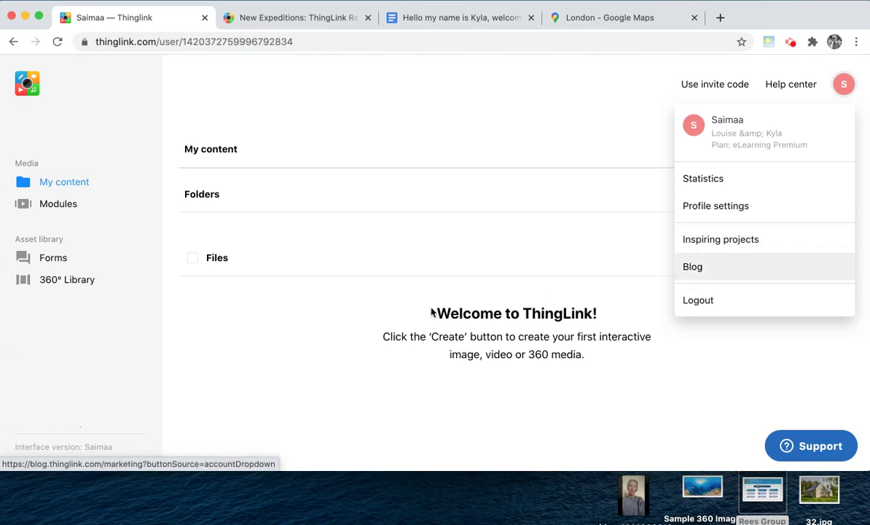
click(61, 284)
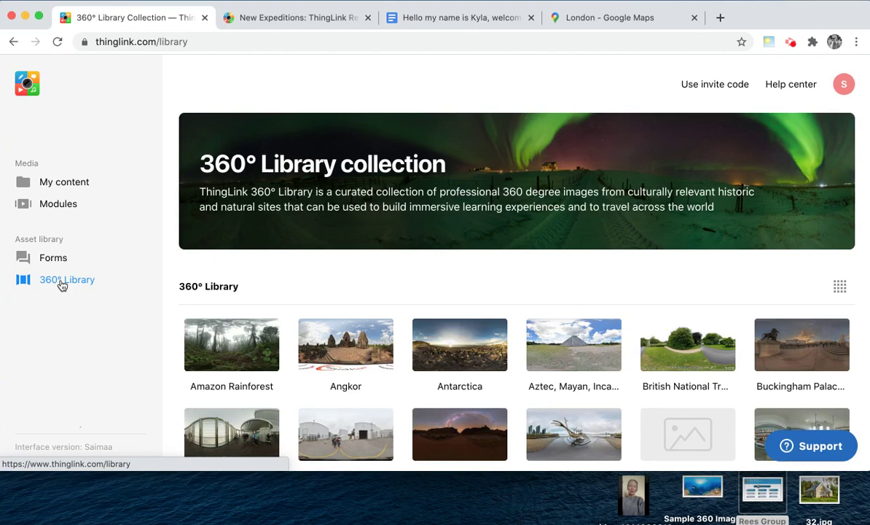
click(30, 84)
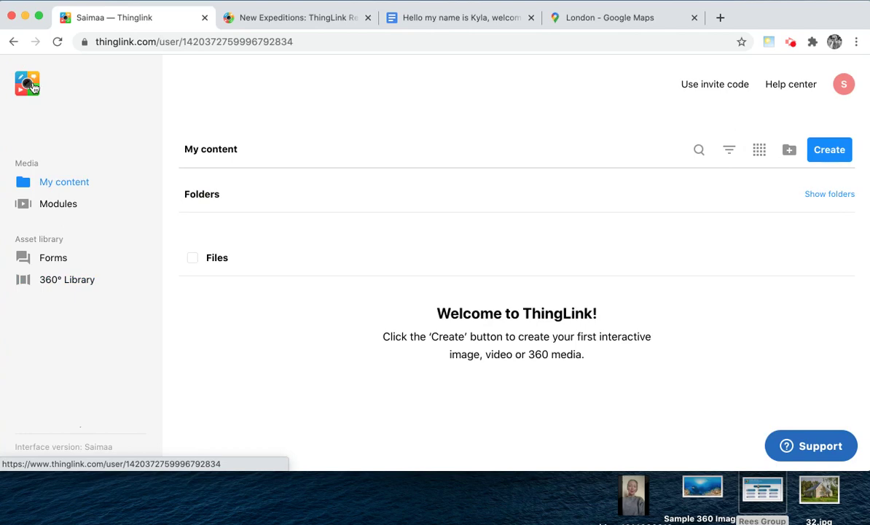
Upload the Rees Group chart image by drag-and-drop and the Sample 360 Image from the computer.
click(830, 155)
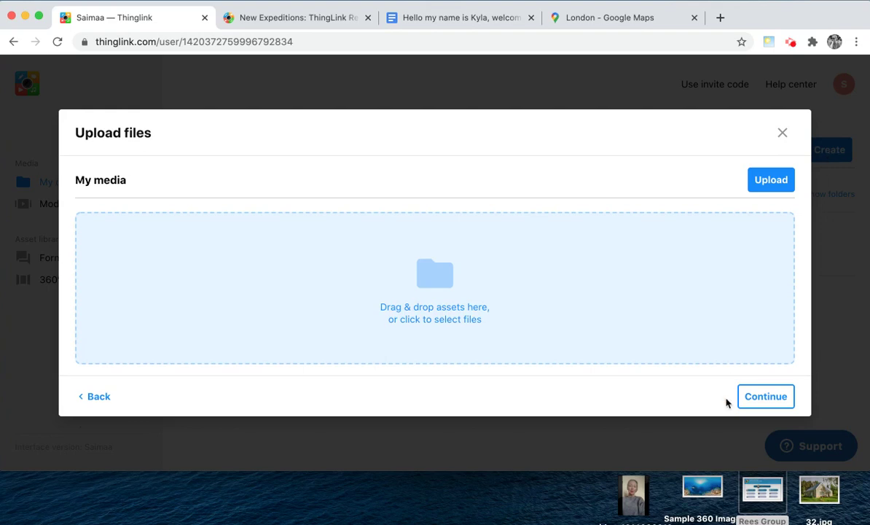
drag(766, 494, 422, 291)
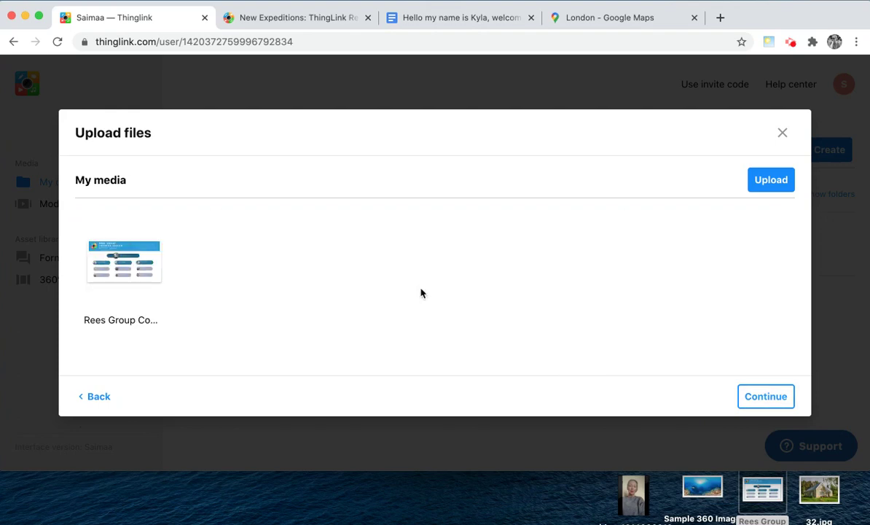
click(769, 181)
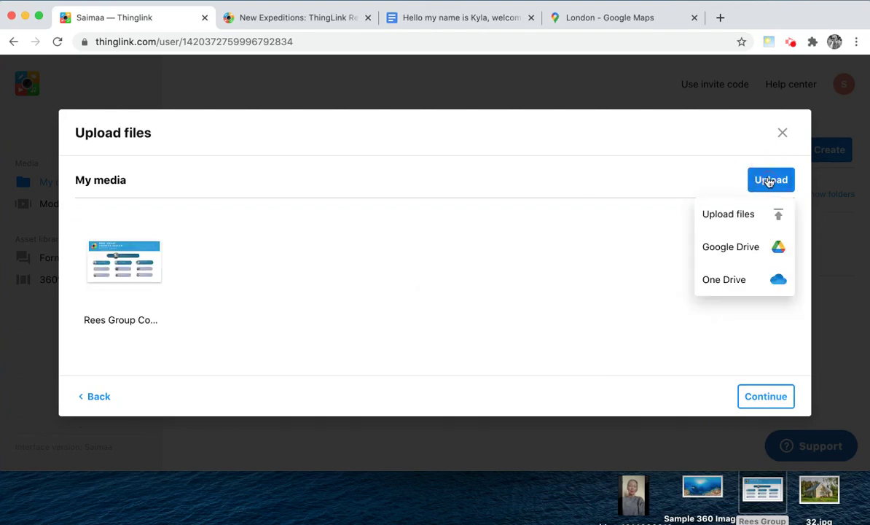
click(726, 213)
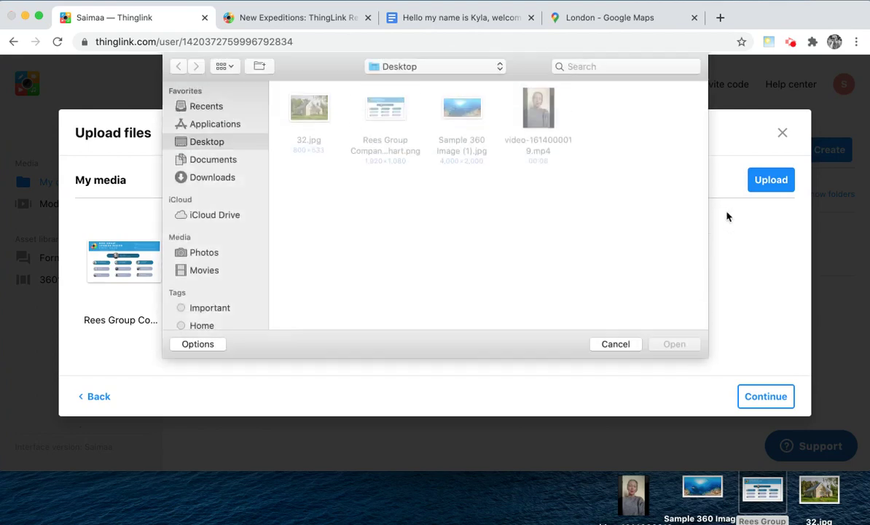
click(470, 149)
click(671, 345)
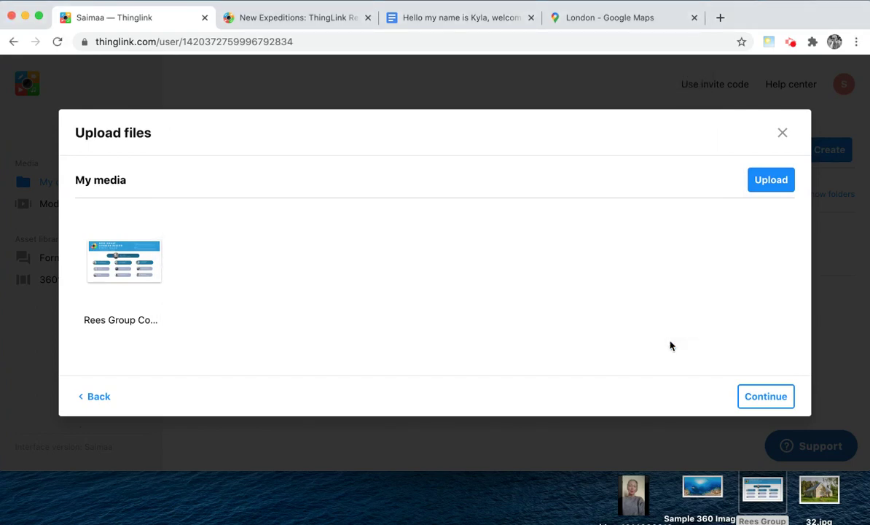
click(780, 185)
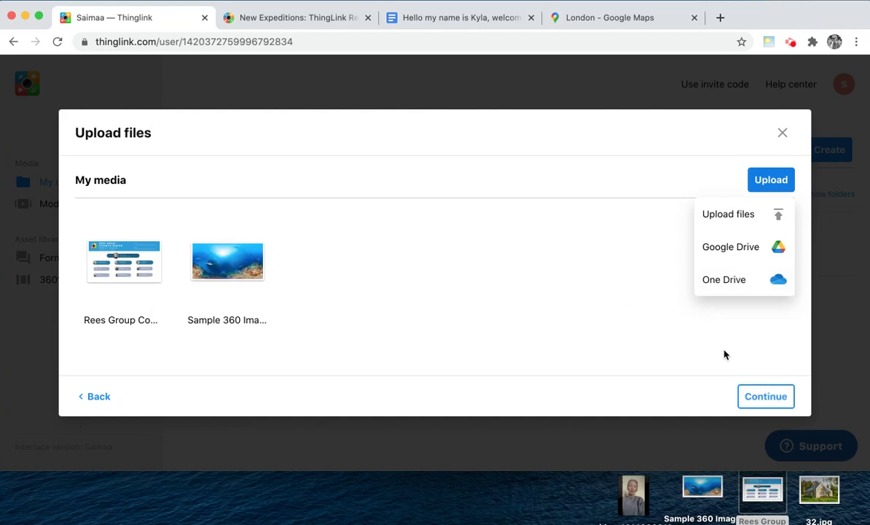
click(766, 397)
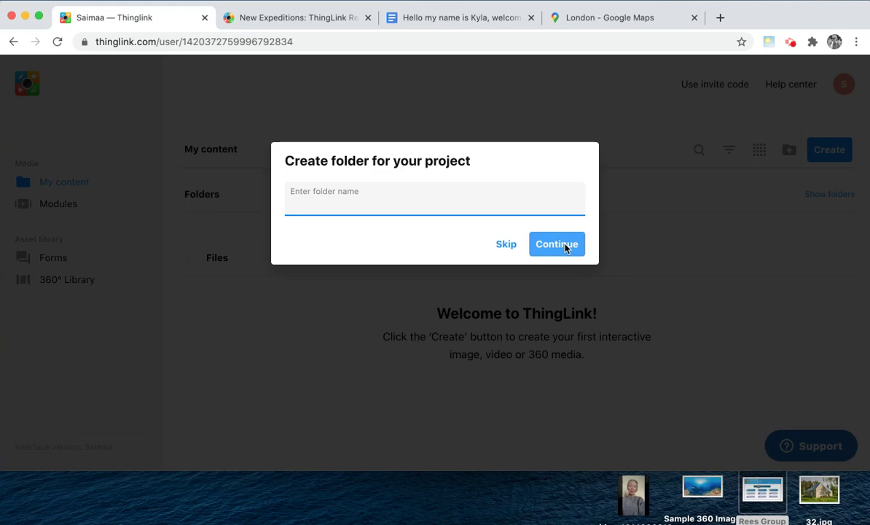
Skip folder creation and open the Rees Group Company Chart scene.
click(503, 244)
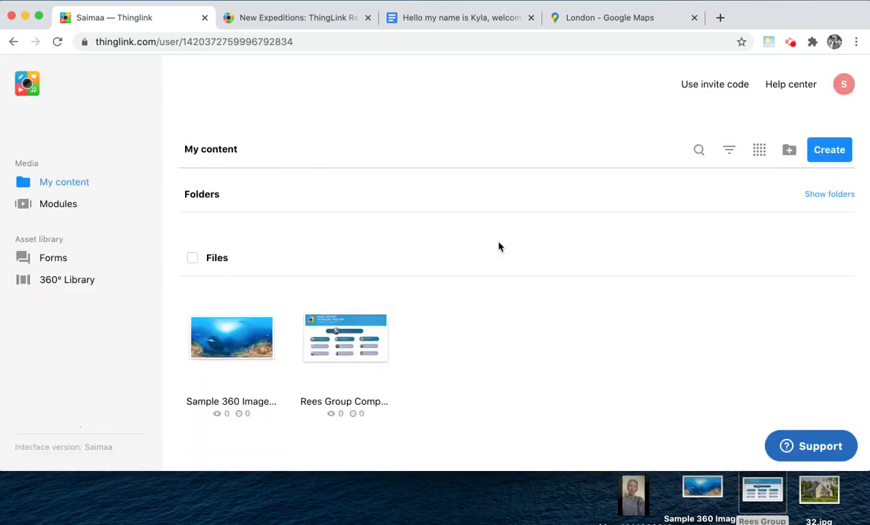
click(360, 350)
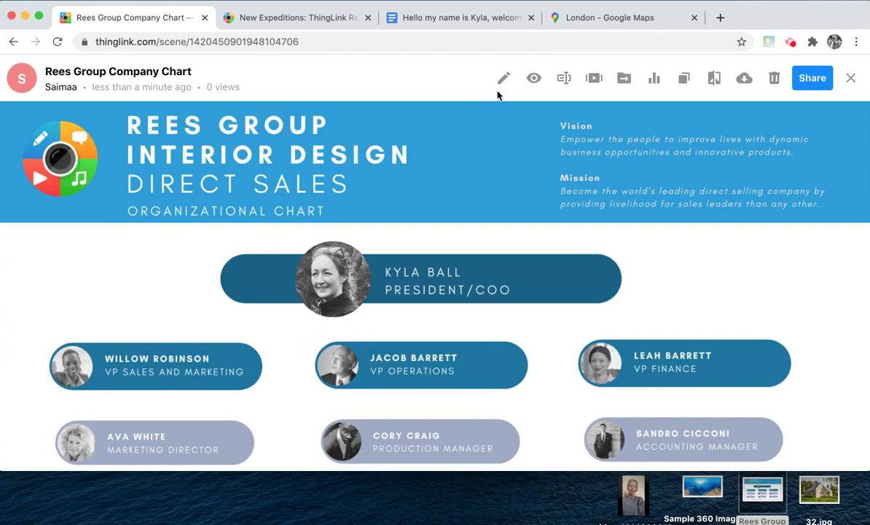
Save the chart's privacy as Public and open the chart in the tag editor.
click(535, 82)
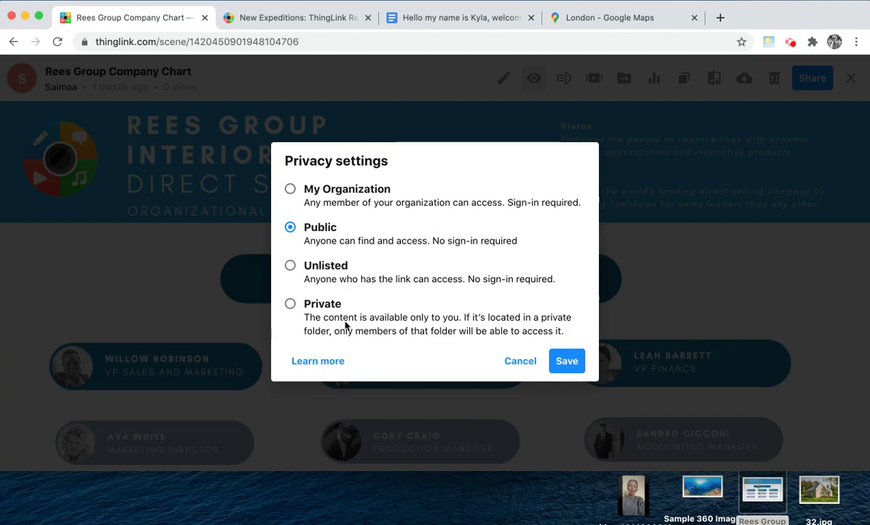
click(563, 362)
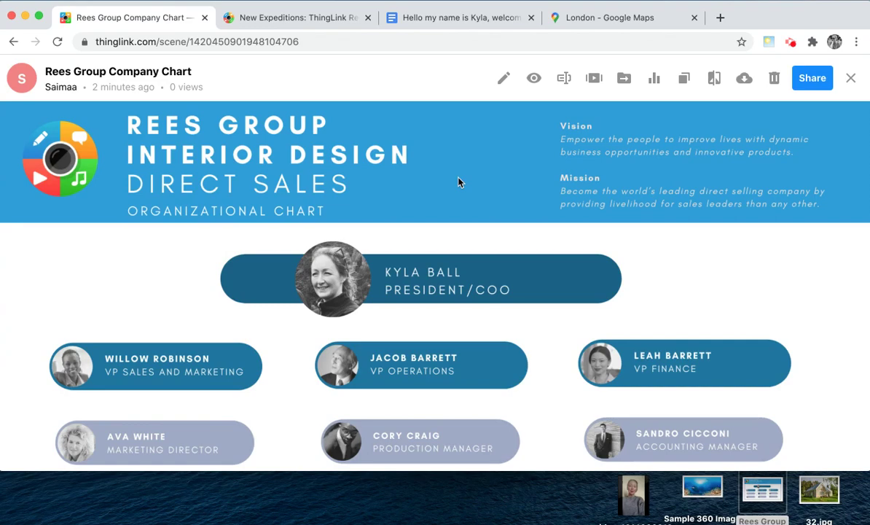
click(503, 81)
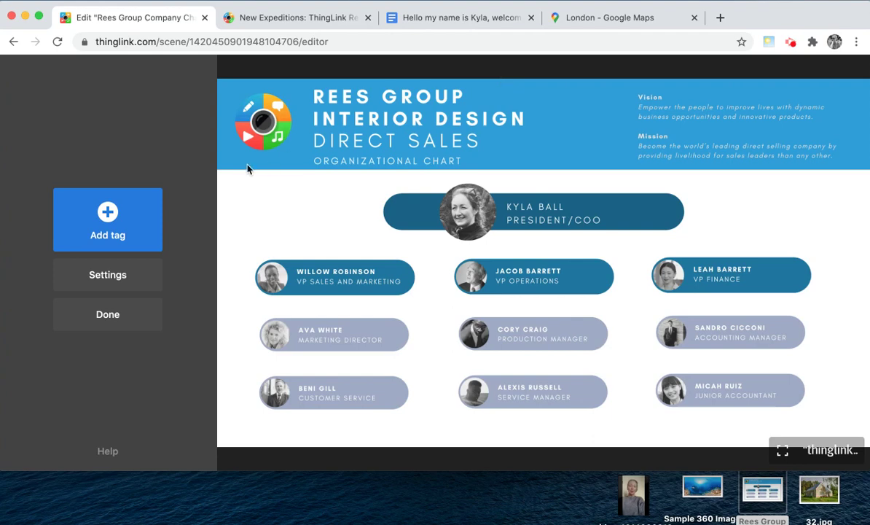
Place a text-label tag at the chart's lower-left reading '2021 Rees'.
click(131, 207)
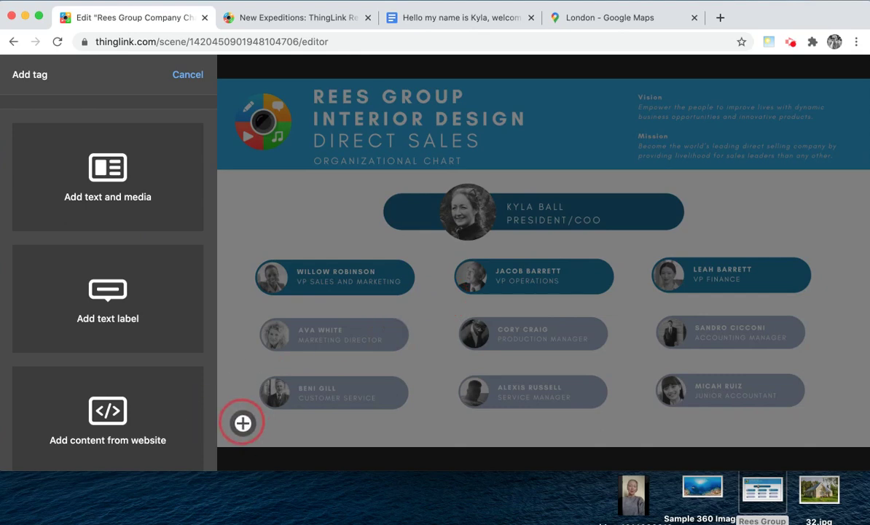
click(243, 423)
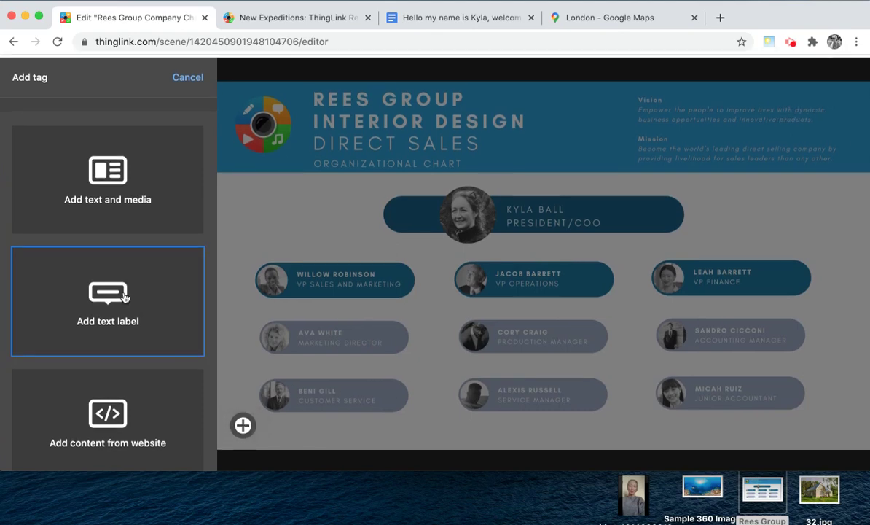
scroll(126, 298, down, 2)
scroll(125, 298, up, 3)
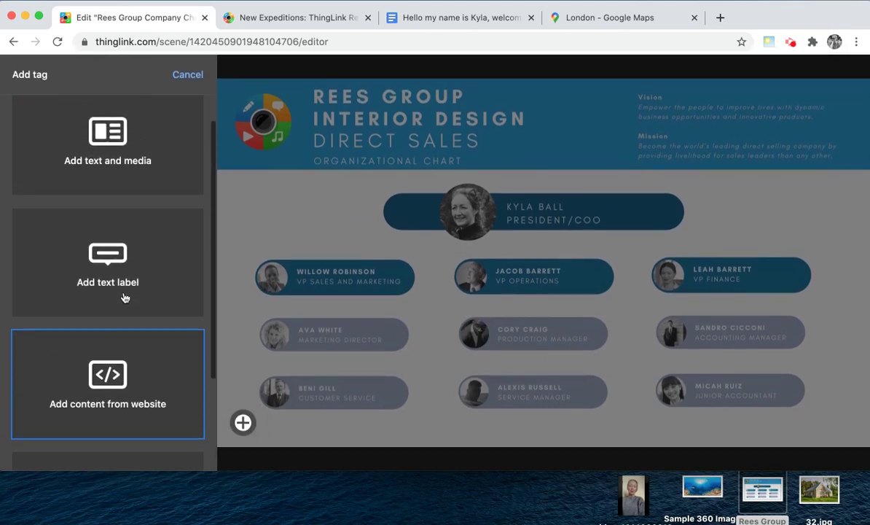
click(125, 297)
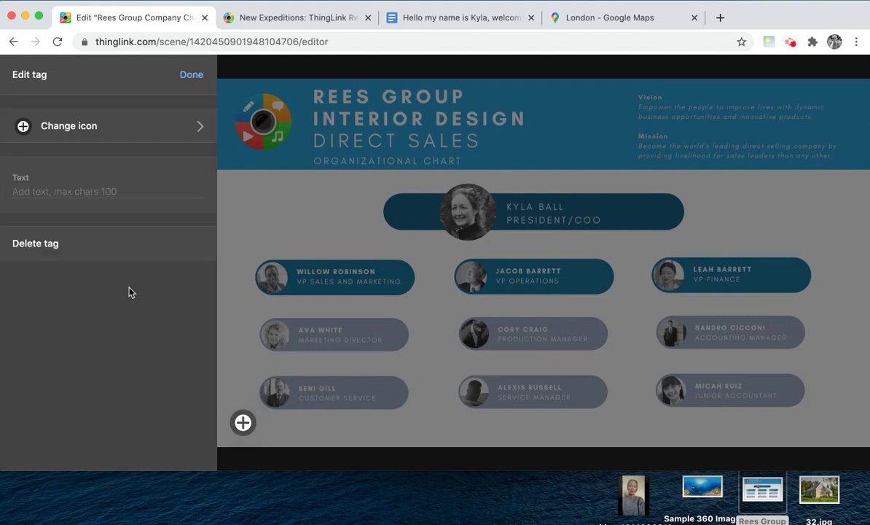
click(77, 193)
text(2)
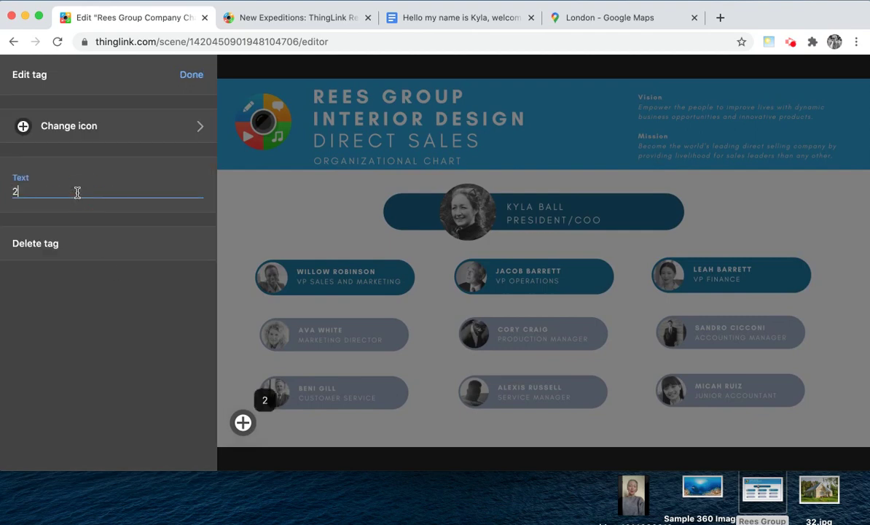
text(021 Rees)
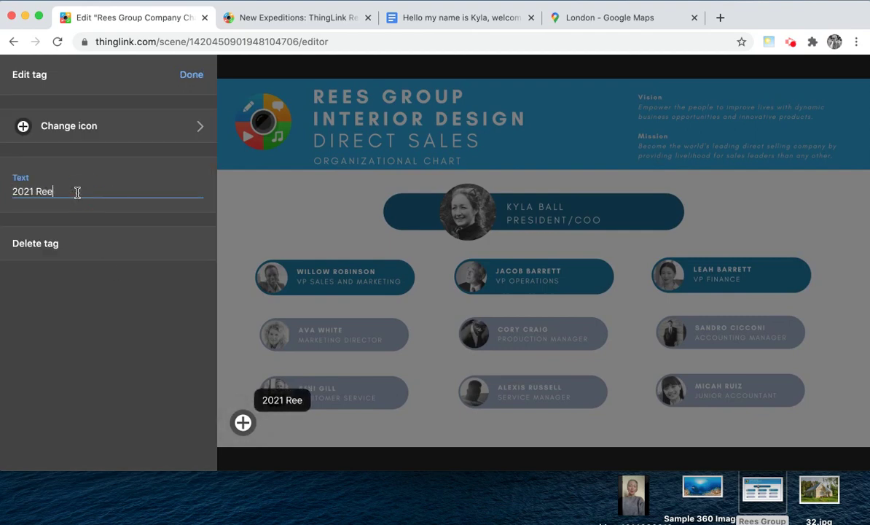
Give the 2021 Rees tag a yellow information icon and finish it.
click(154, 124)
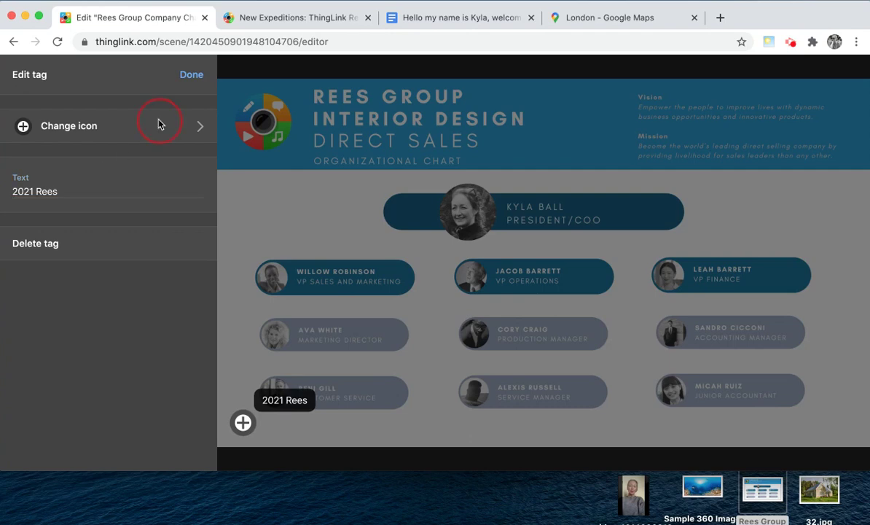
click(125, 218)
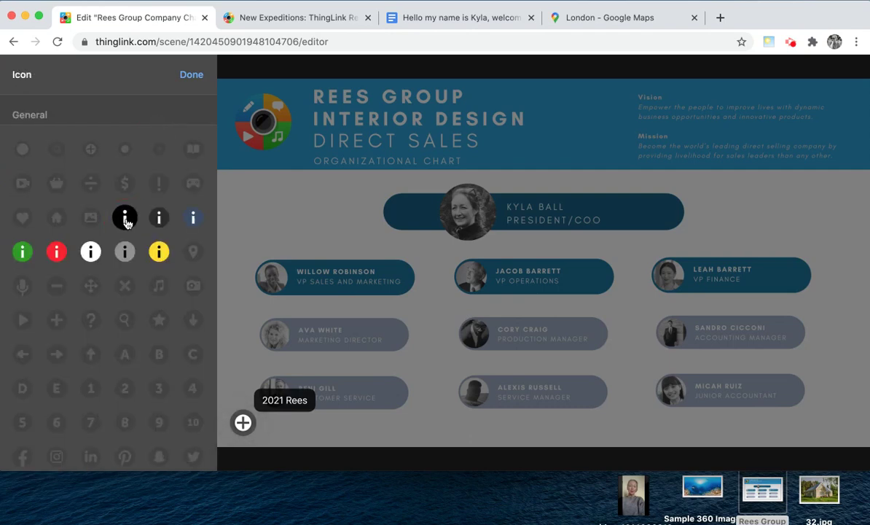
click(159, 251)
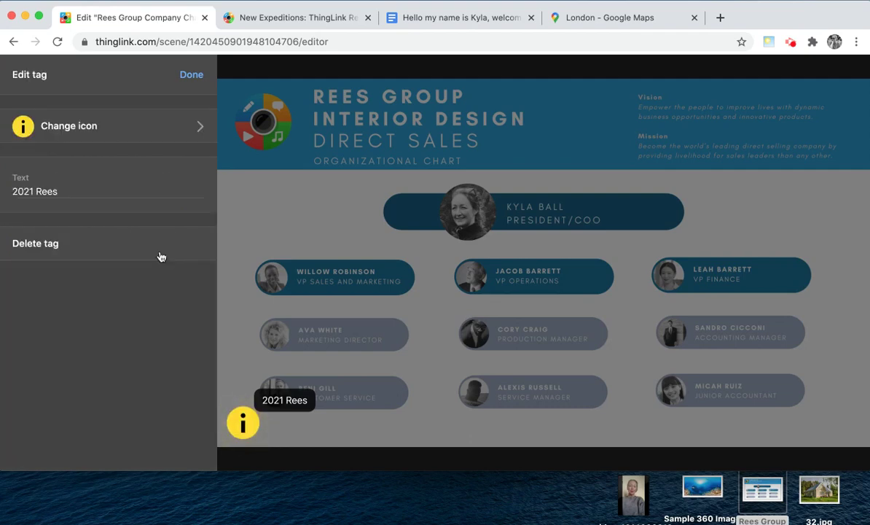
click(191, 76)
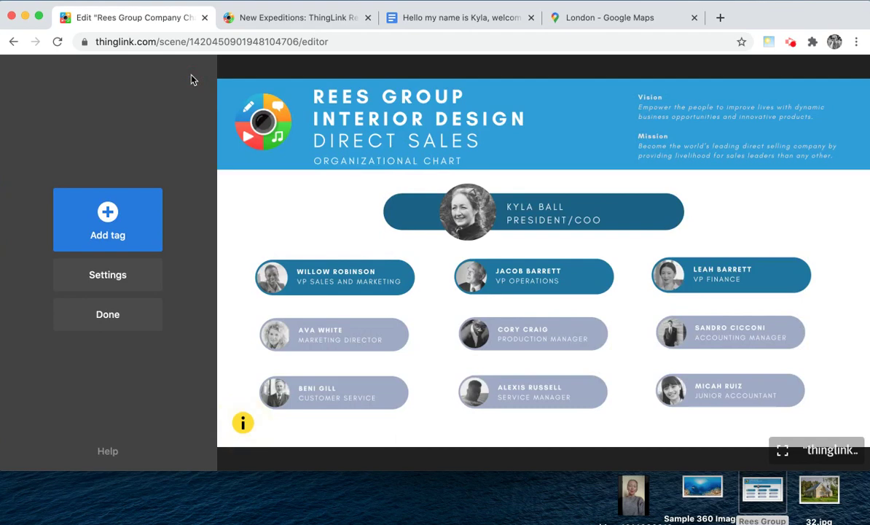
click(125, 202)
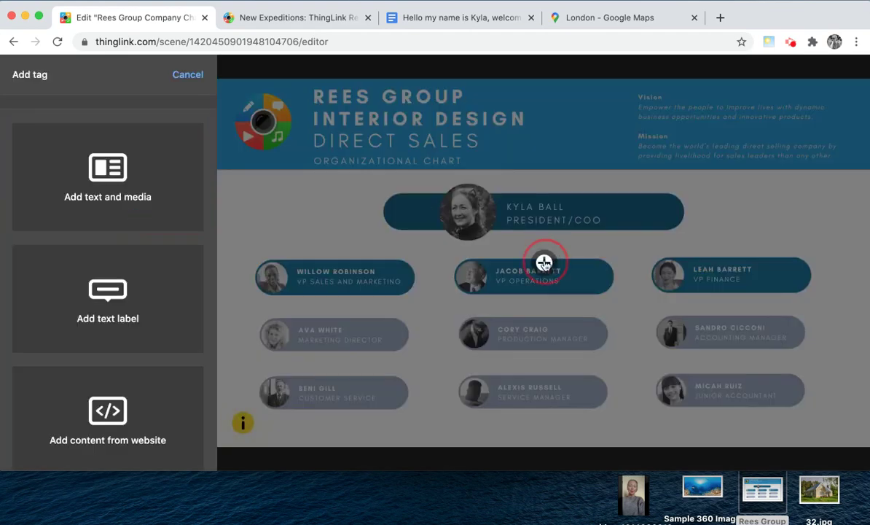
click(356, 210)
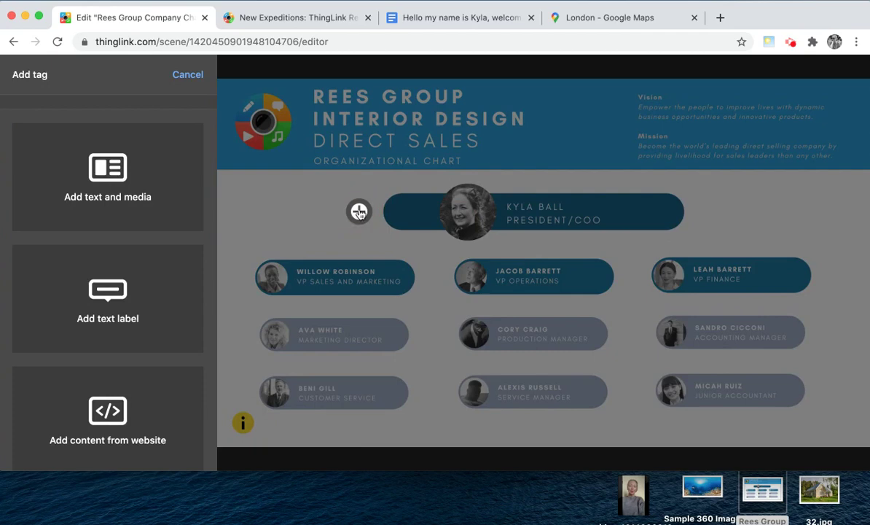
click(122, 209)
click(102, 190)
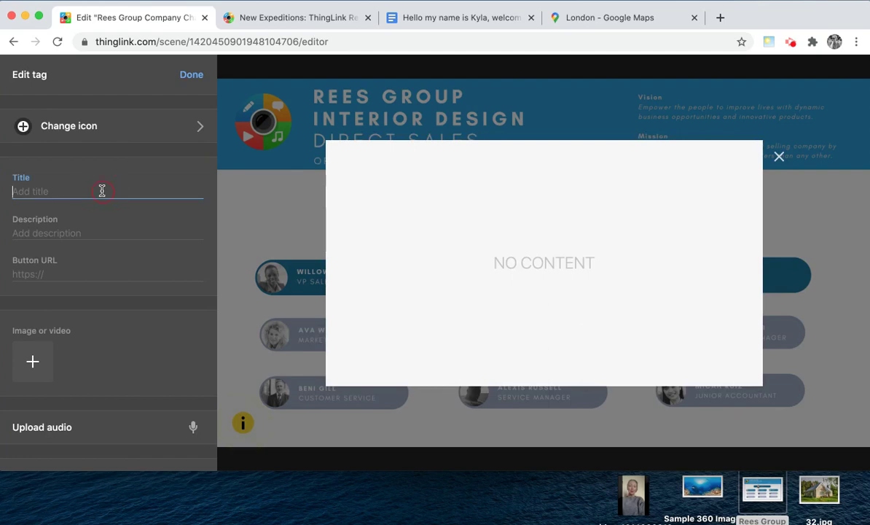
text(Welcome)
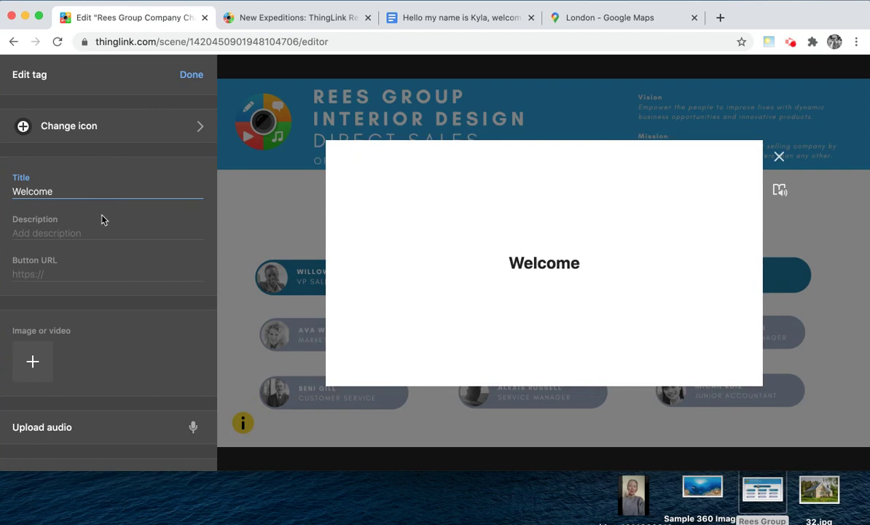
Copy the welcome message from the Google Doc.
click(455, 19)
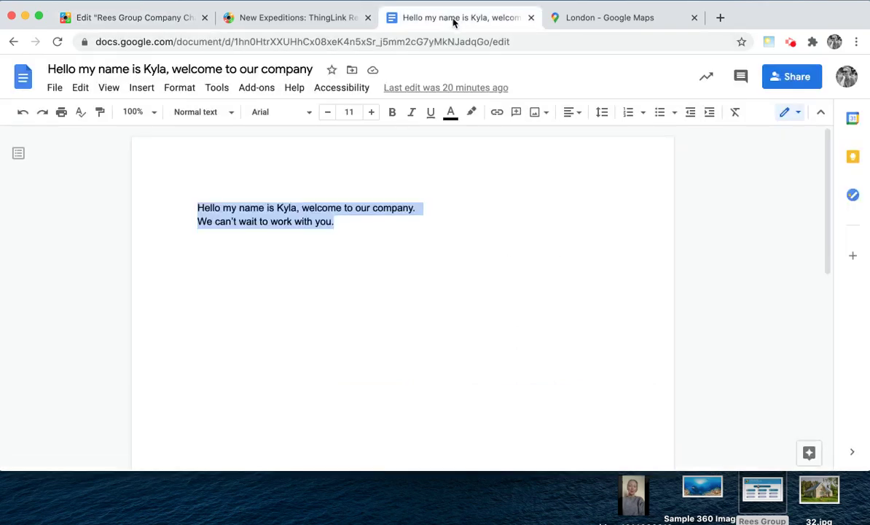
right_click(278, 211)
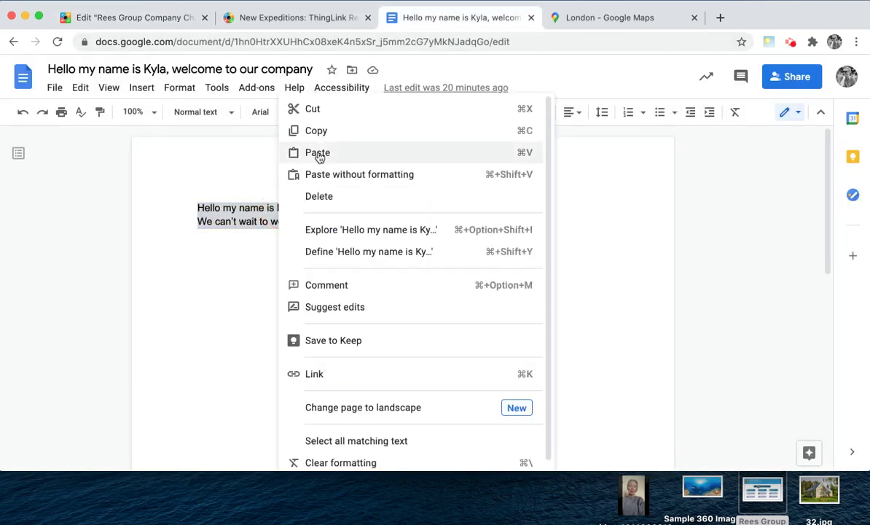
click(333, 133)
Paste the welcome message into the Welcome tag's description.
click(152, 22)
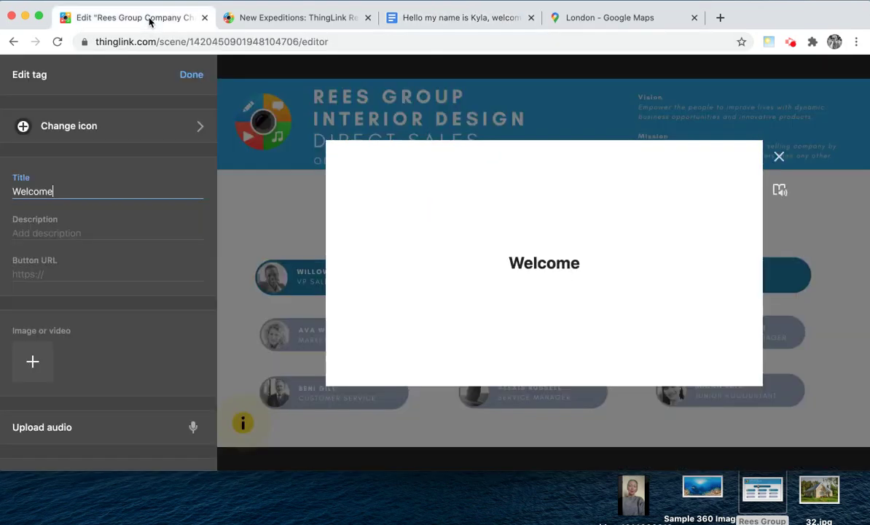
click(44, 232)
right_click(43, 233)
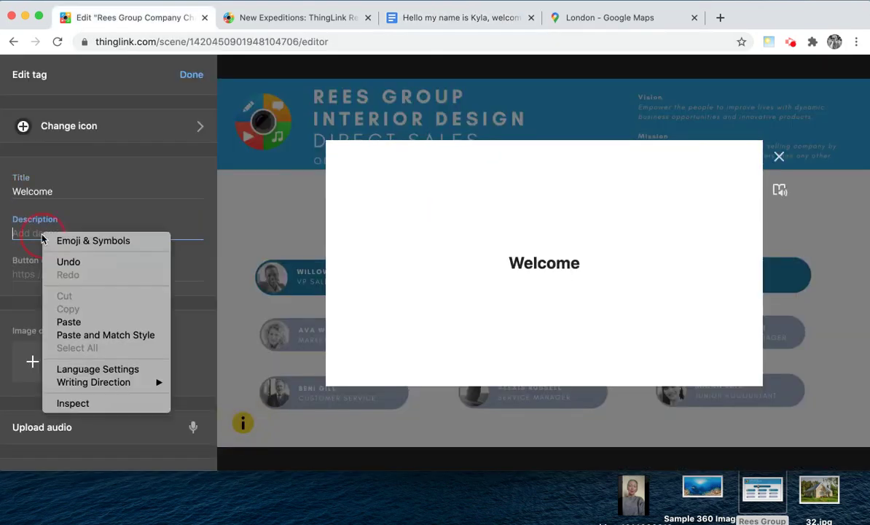
click(73, 321)
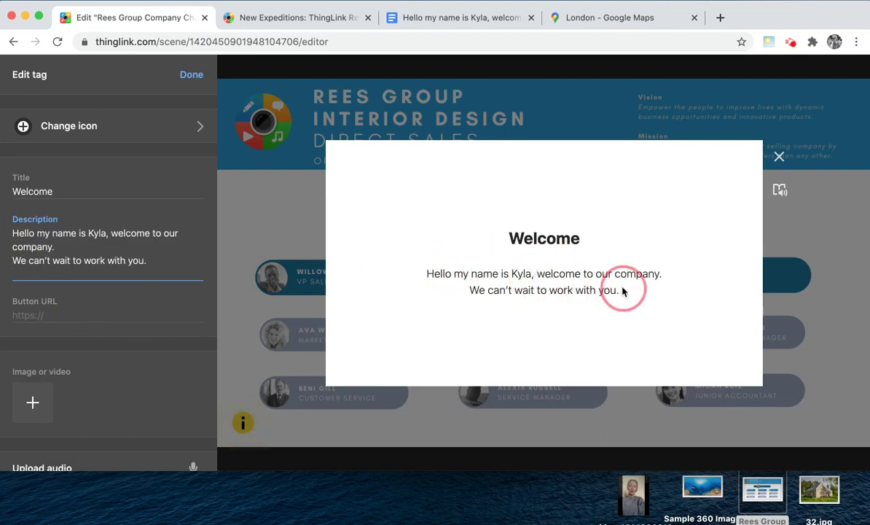
View the tag text in Immersive Reader translated to Finnish with nouns highlighted.
click(779, 192)
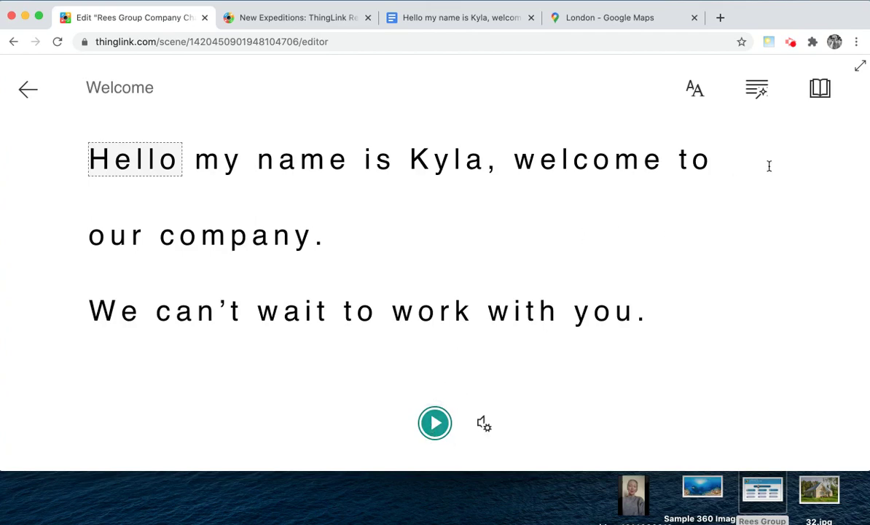
click(820, 88)
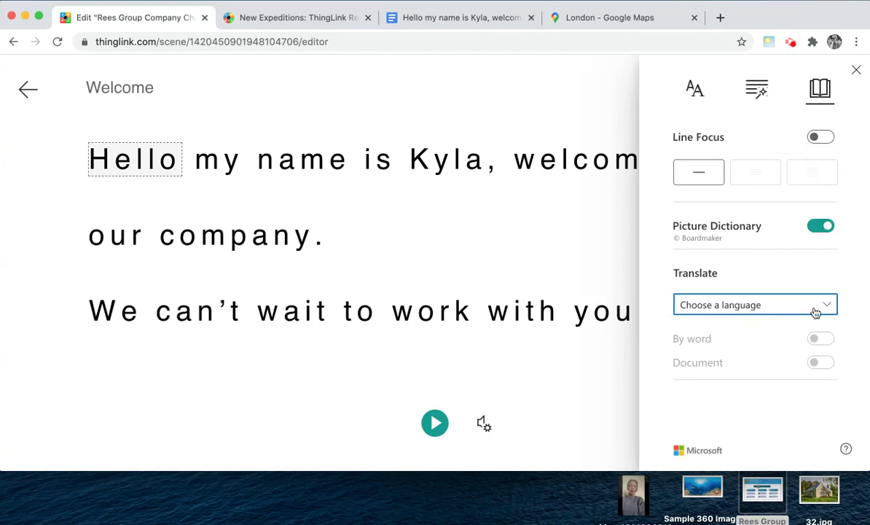
click(760, 296)
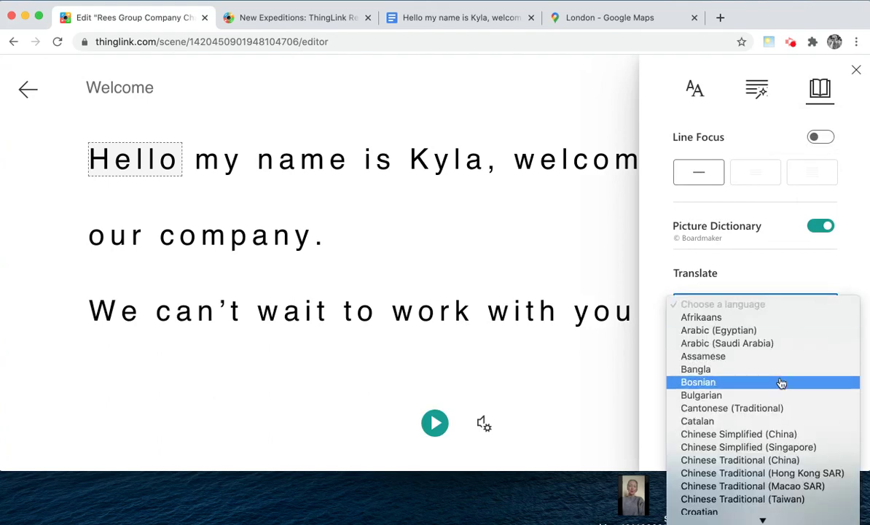
scroll(780, 383, down, 5)
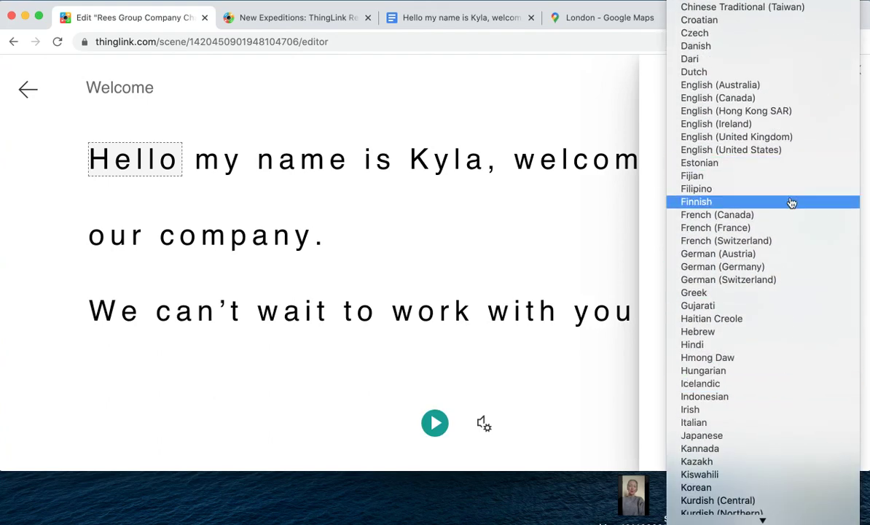
click(792, 203)
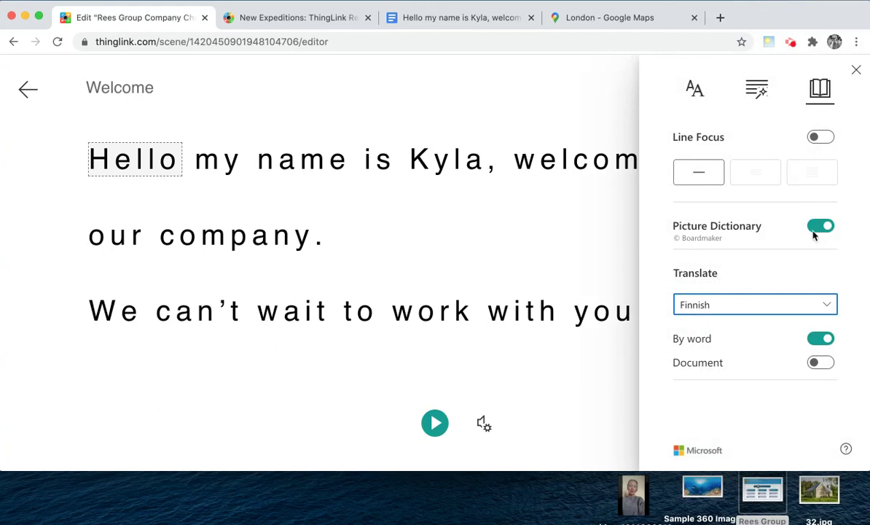
click(822, 364)
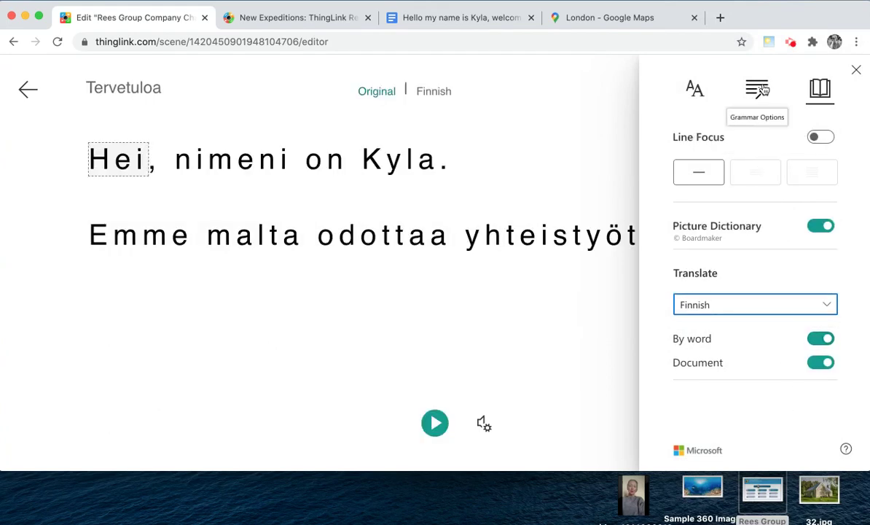
click(760, 89)
click(821, 215)
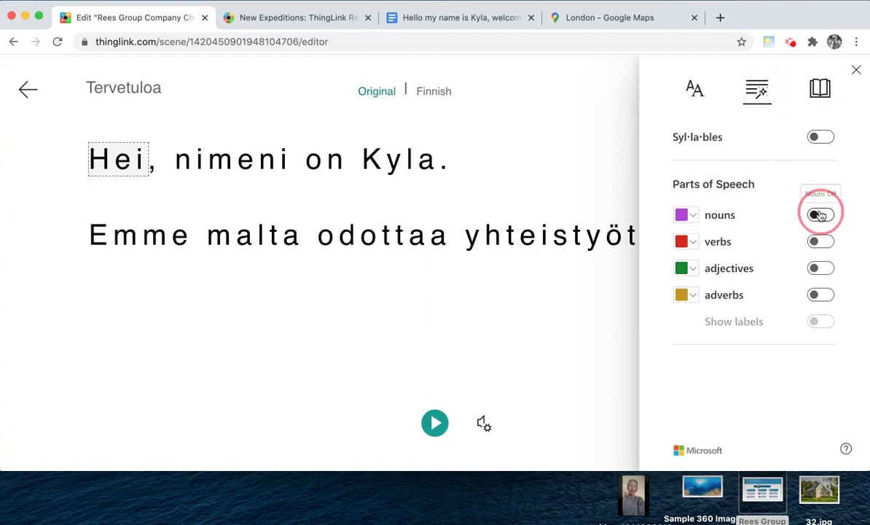
click(695, 89)
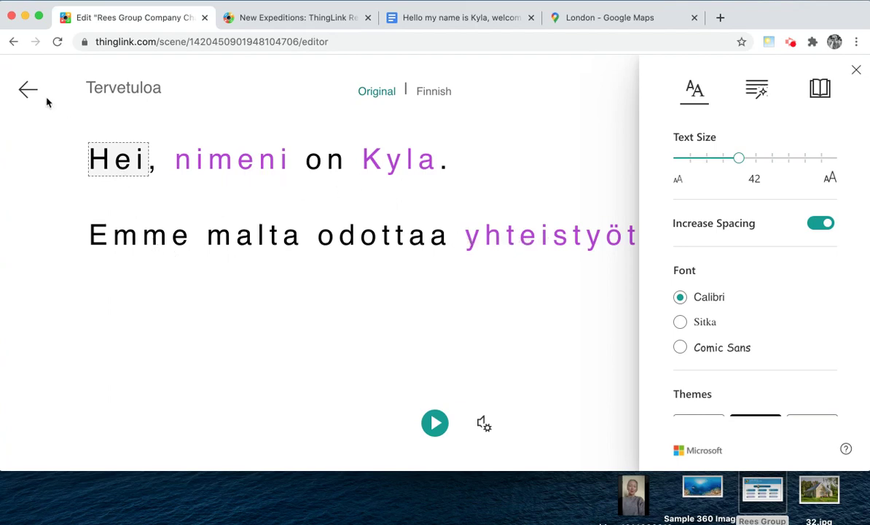
Reopen the Welcome tag and add the cottage photo 32.jpg as its image.
click(27, 89)
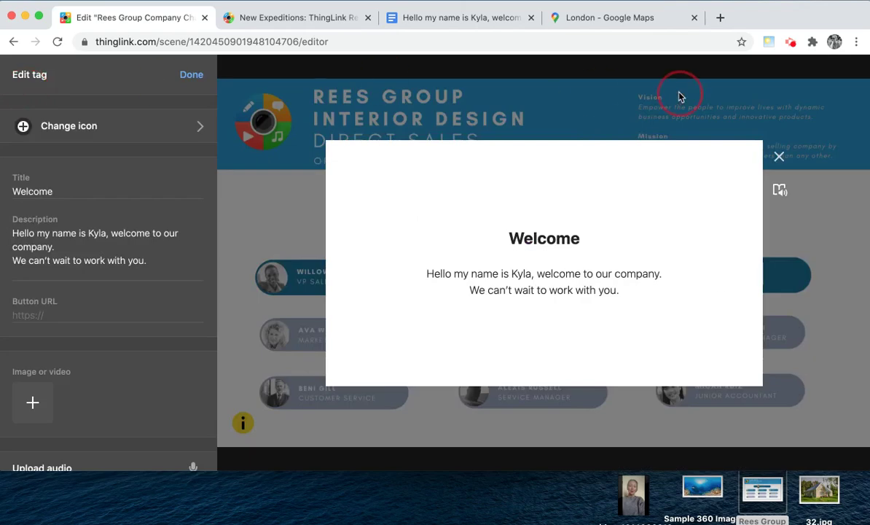
click(780, 159)
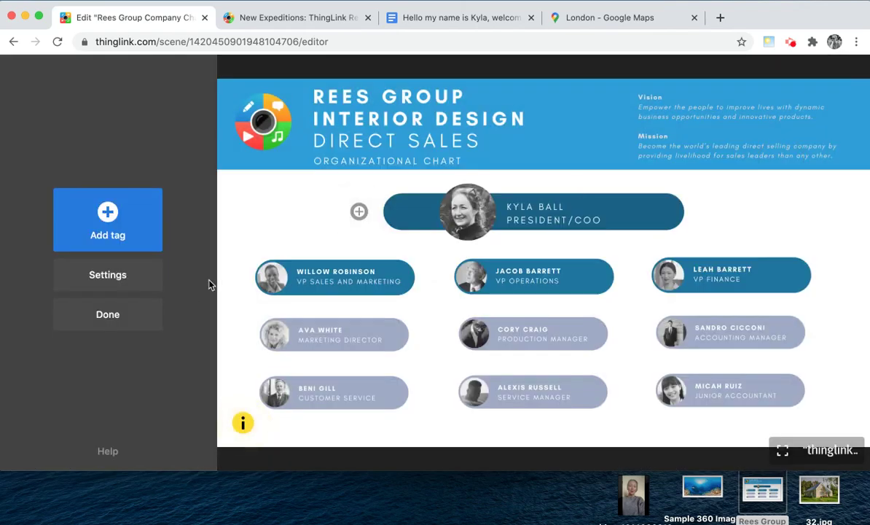
click(360, 212)
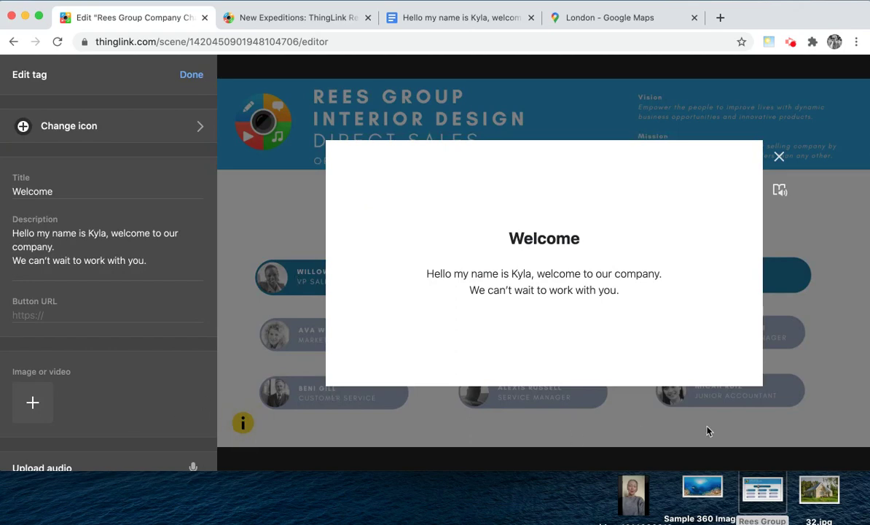
click(35, 403)
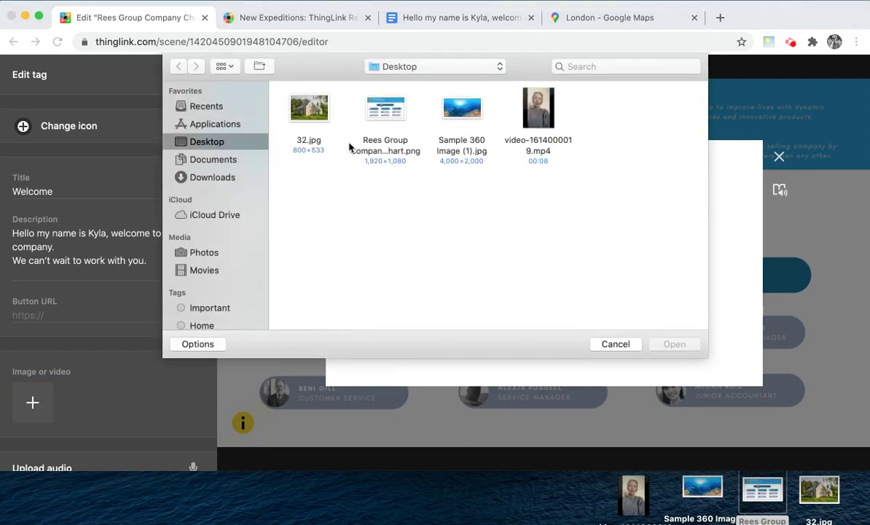
click(287, 108)
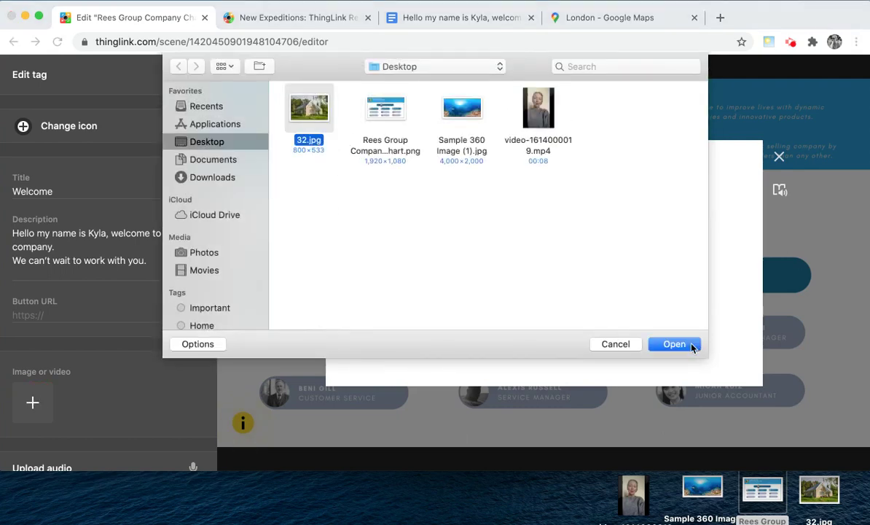
click(675, 344)
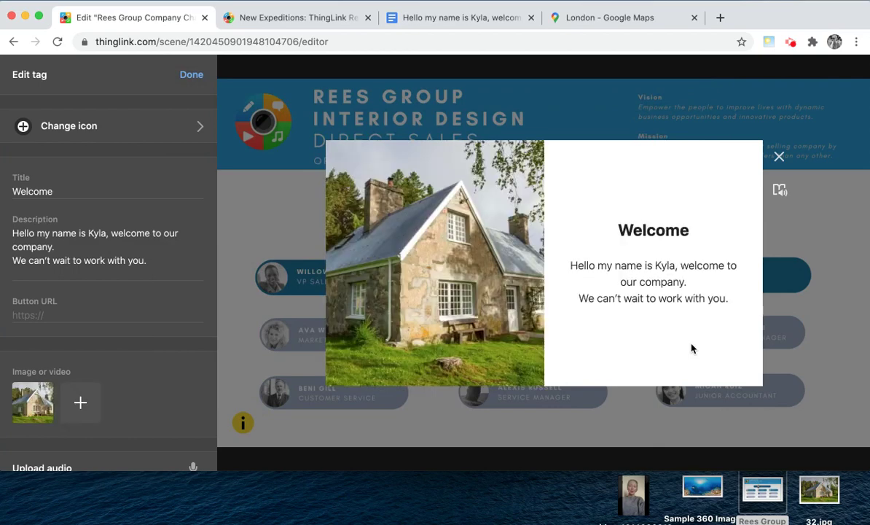
click(475, 264)
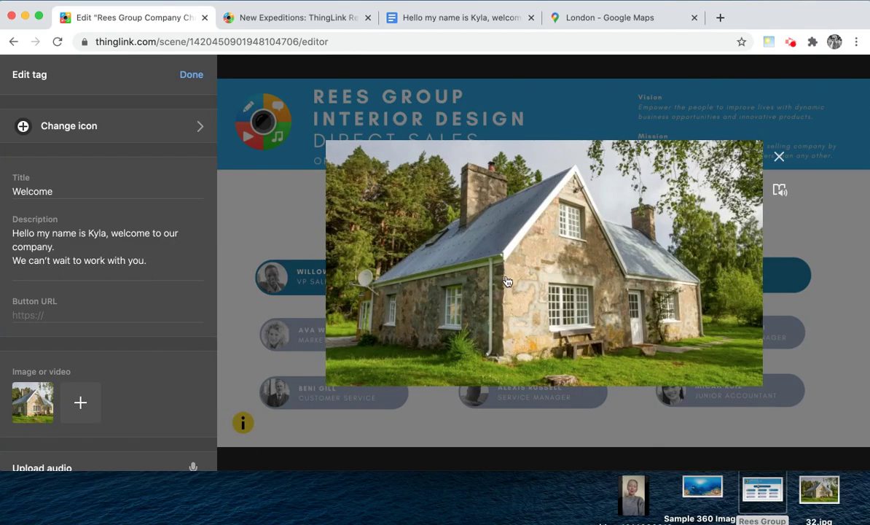
click(508, 282)
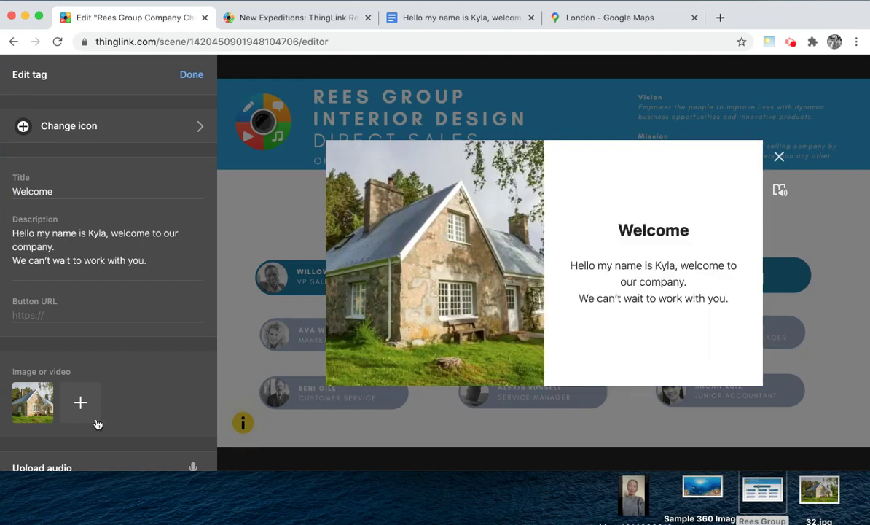
Add the .mp4 video as a second media item and check both slides.
click(85, 401)
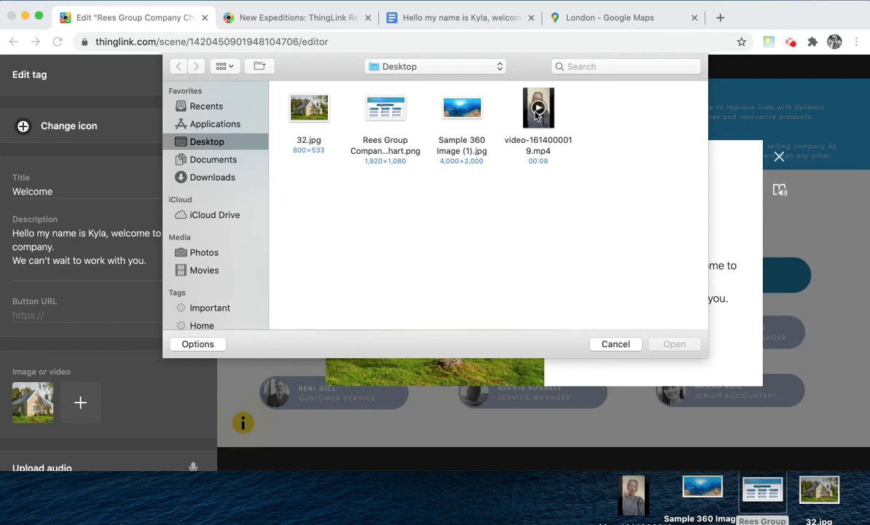
click(543, 127)
click(658, 347)
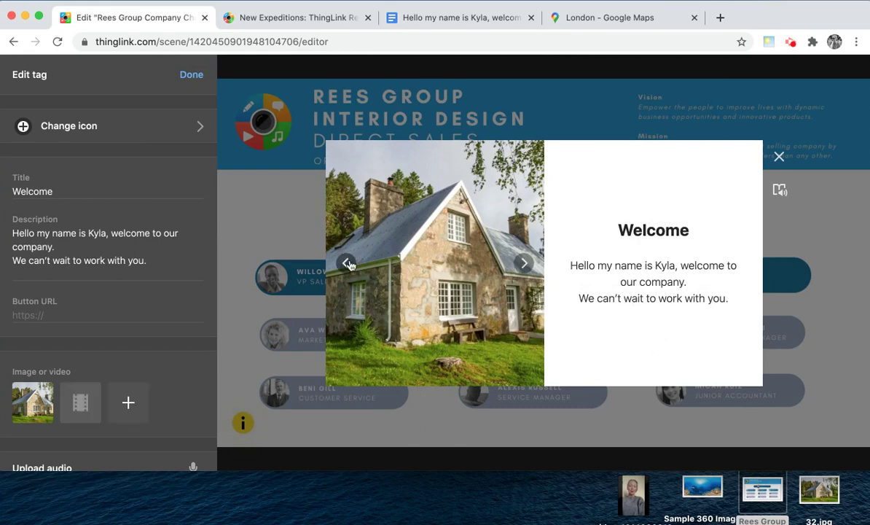
click(524, 264)
click(346, 264)
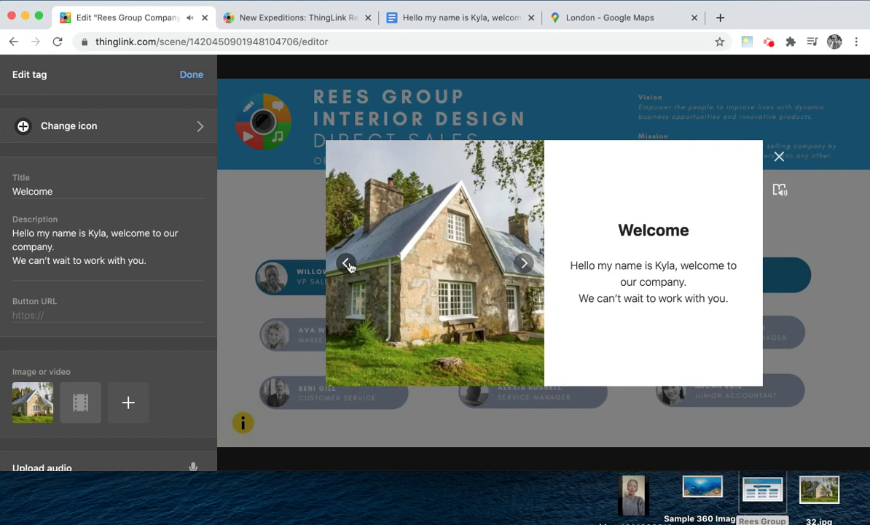
click(150, 318)
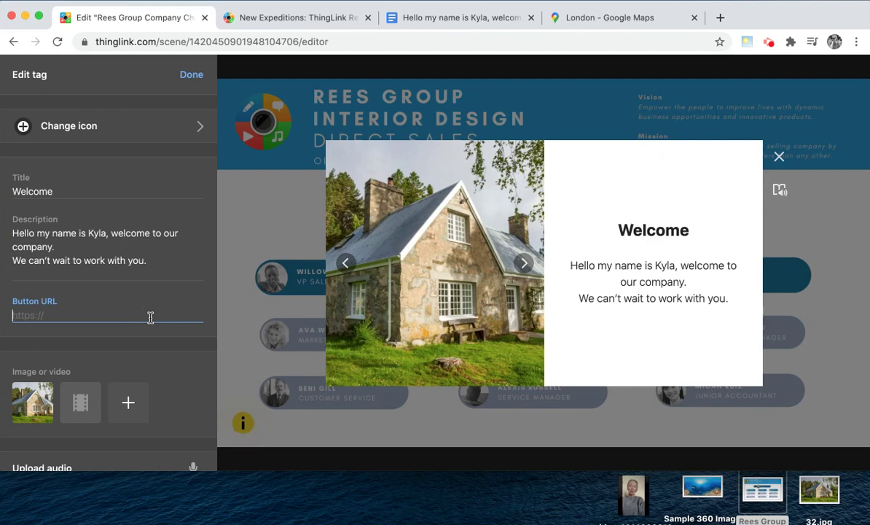
click(268, 20)
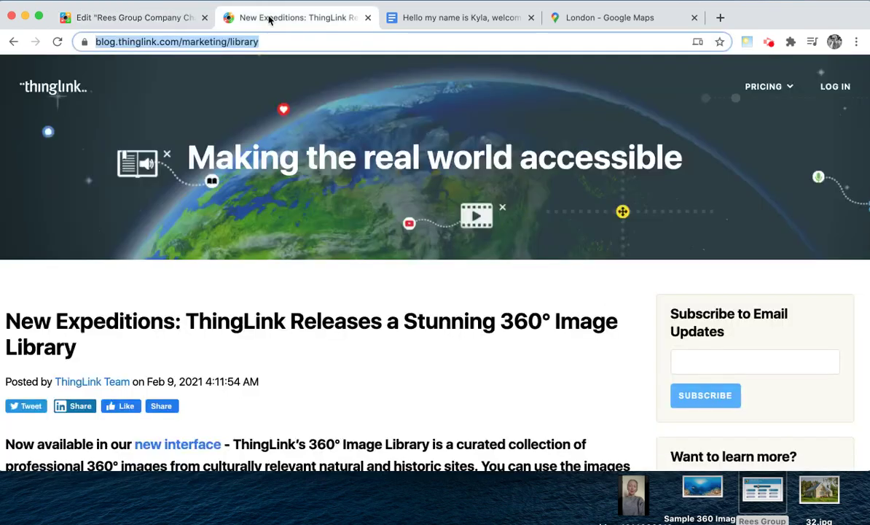
right_click(221, 41)
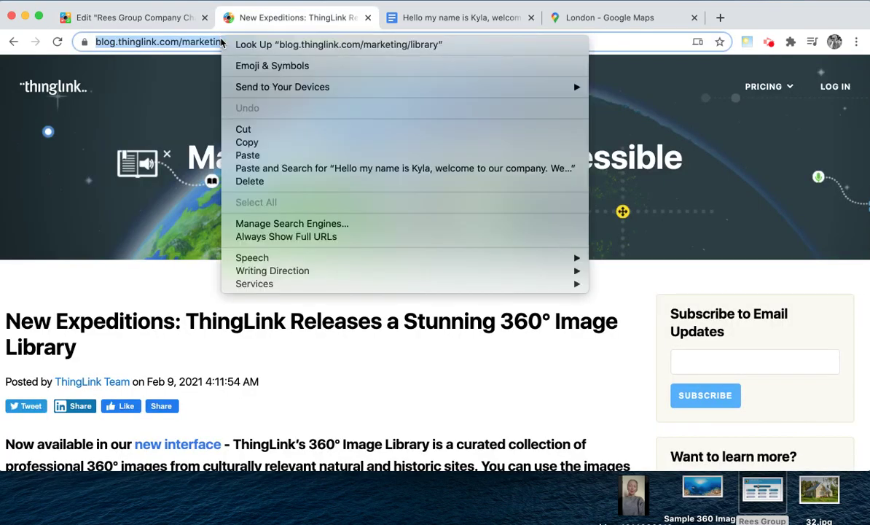
click(248, 143)
click(164, 20)
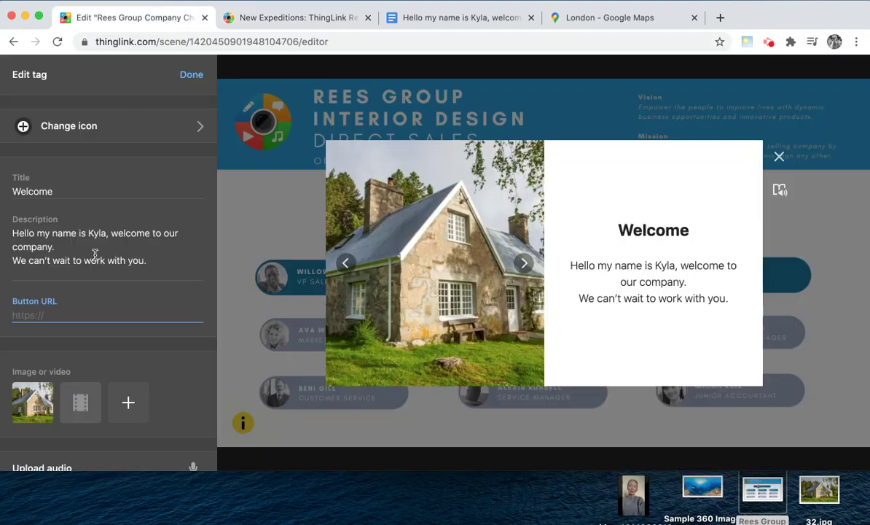
right_click(46, 316)
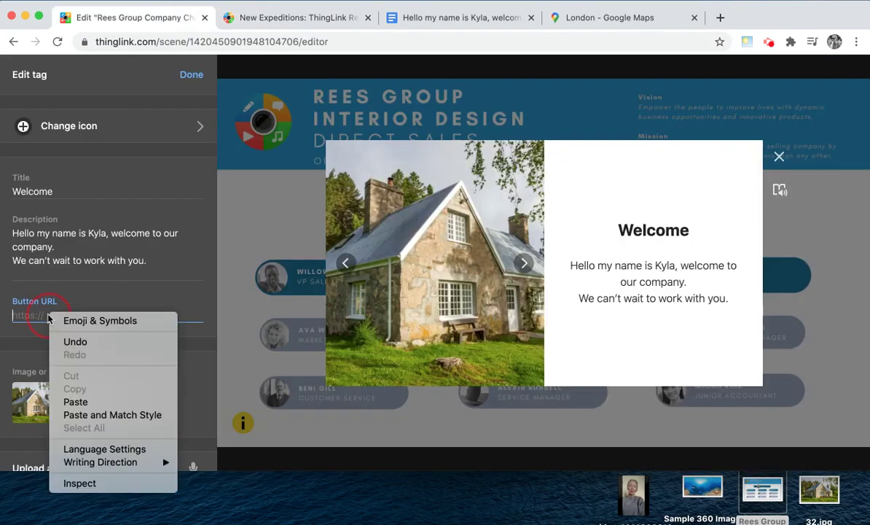
click(94, 402)
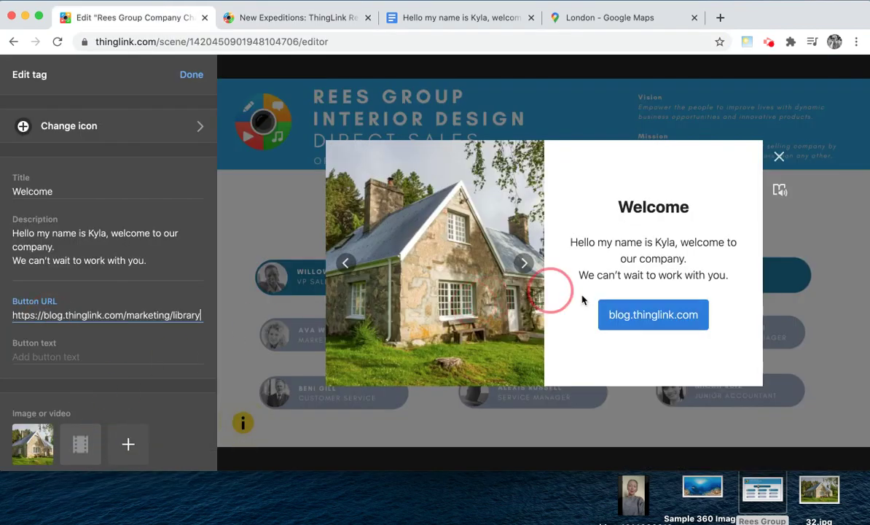
click(146, 355)
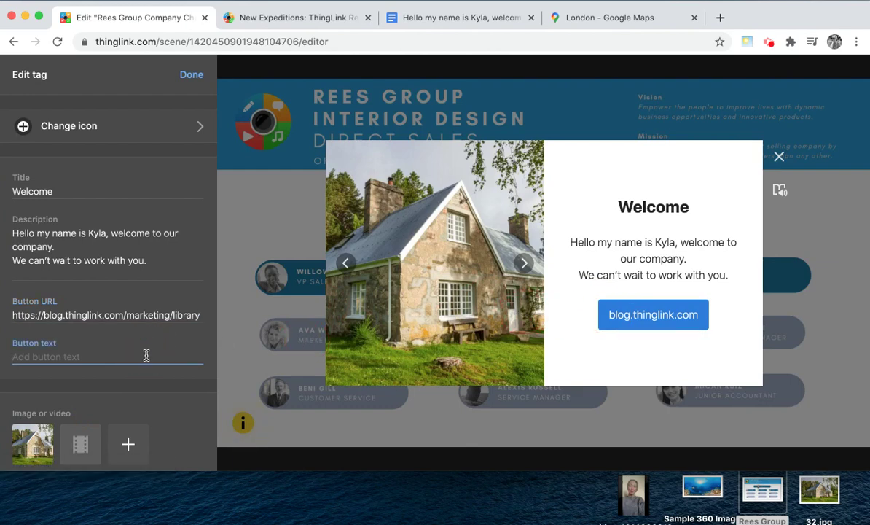
text(Click)
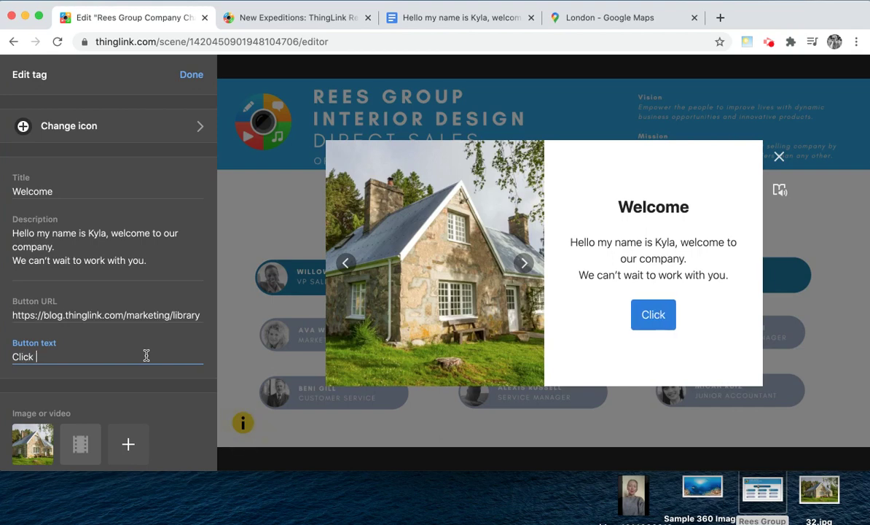
text( here for more)
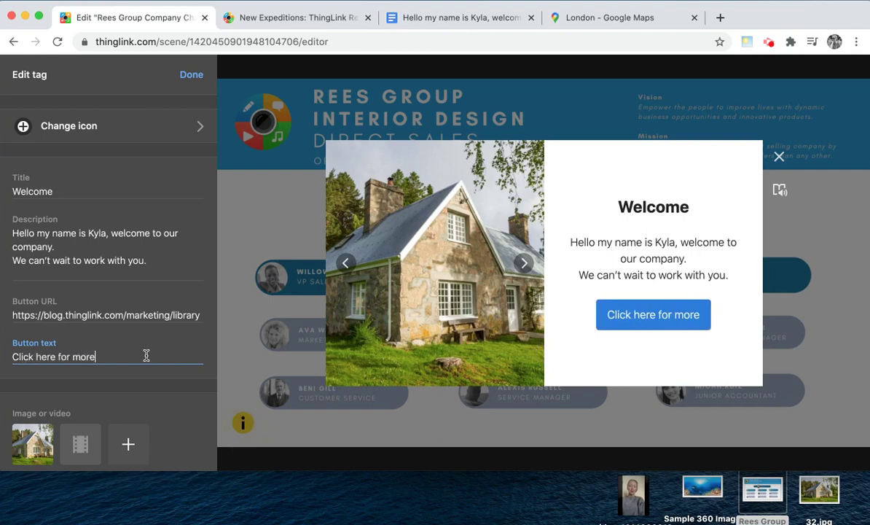
text( information)
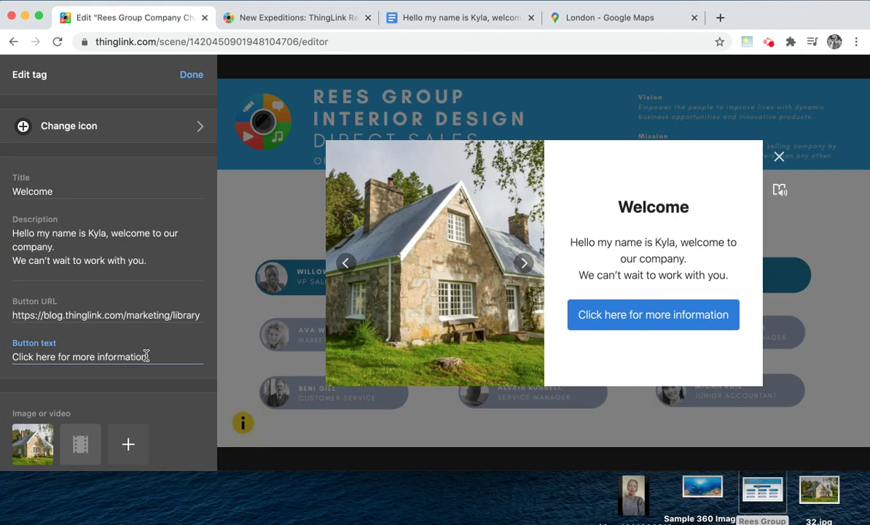
text(!)
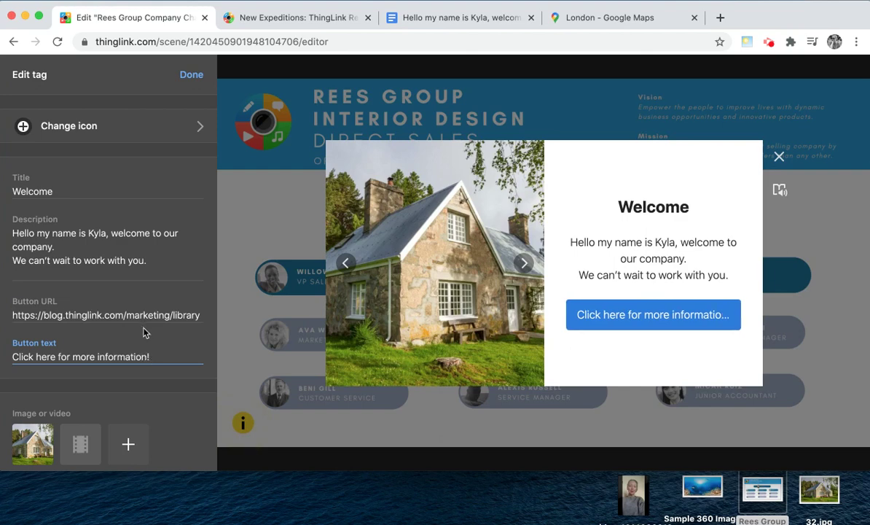
Set the Welcome tag's icon to the custom HELLO icon and save it.
scroll(163, 344, down, 3)
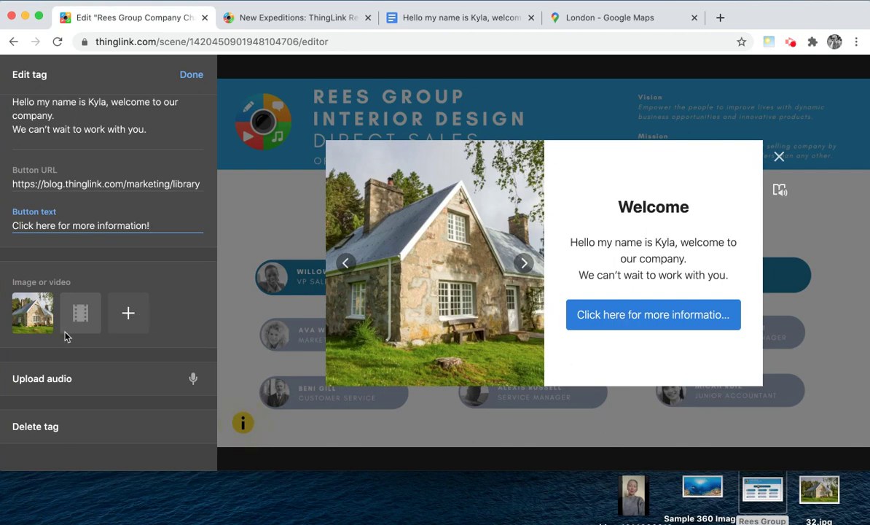
scroll(66, 328, up, 3)
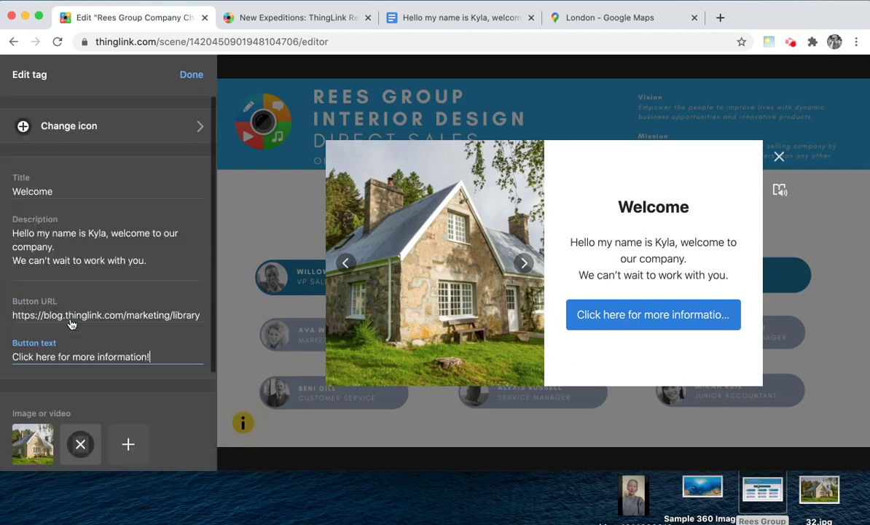
click(161, 135)
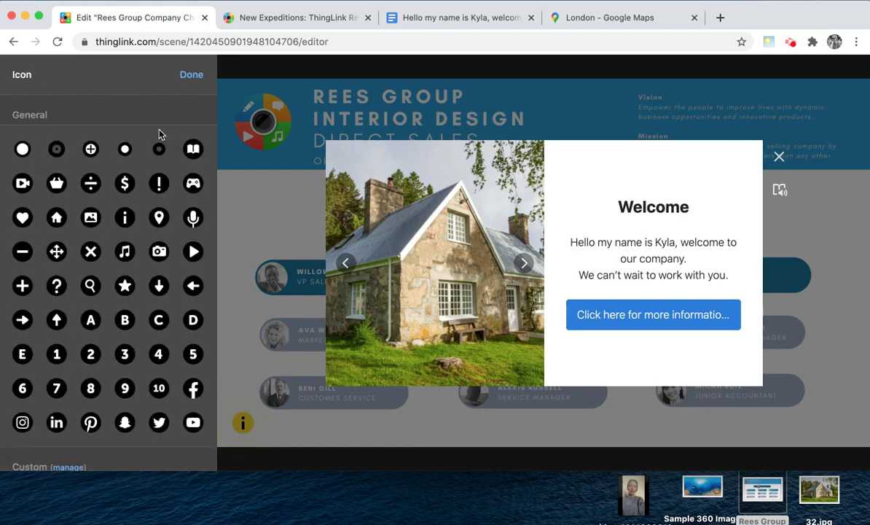
scroll(128, 239, down, 3)
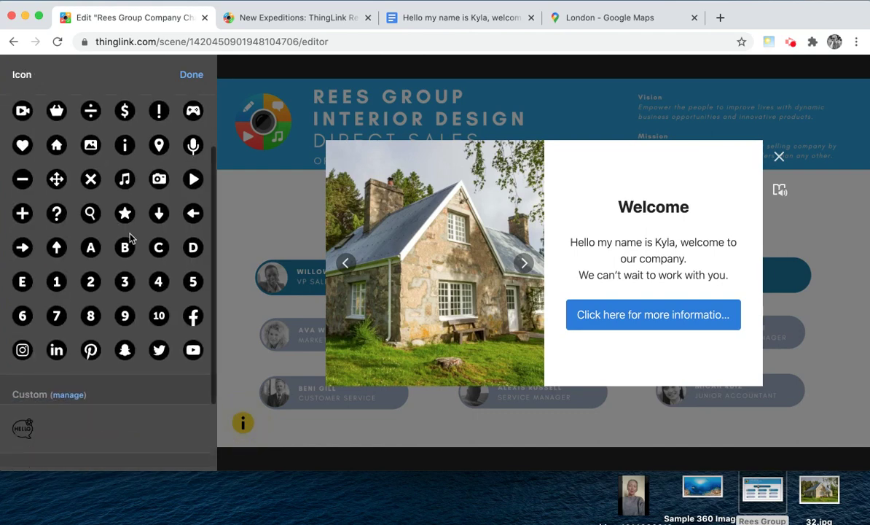
scroll(116, 263, down, 3)
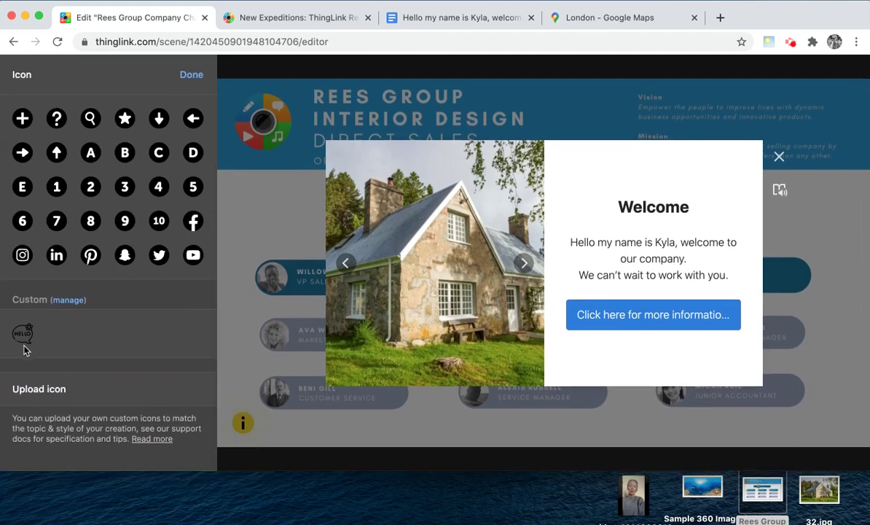
click(22, 335)
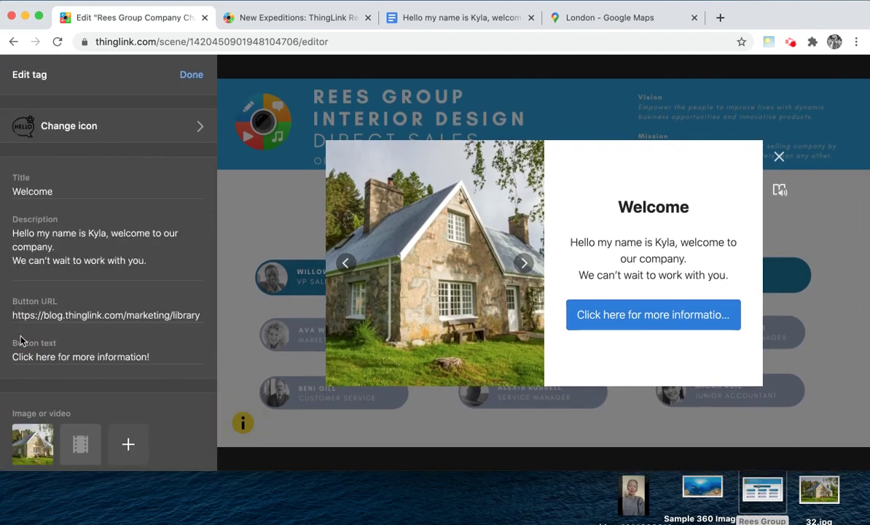
click(190, 74)
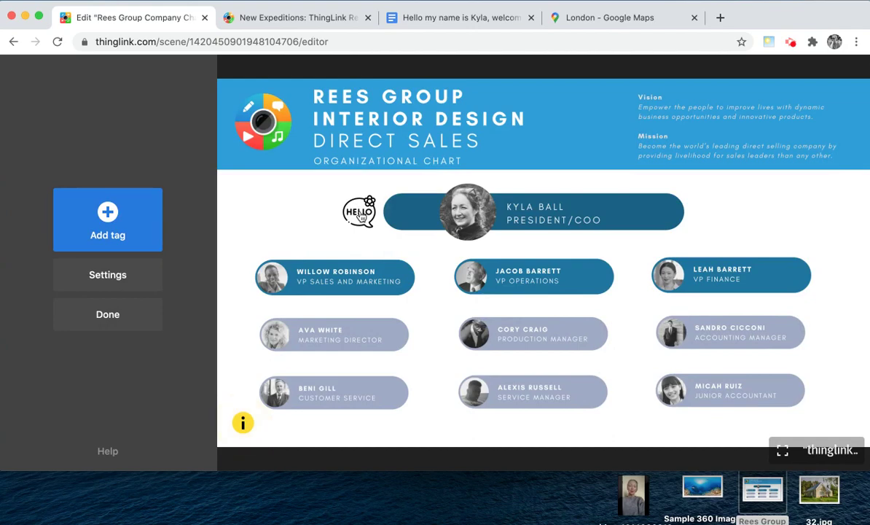
Preview the Welcome tag's cottage photo and video, then close it.
click(361, 217)
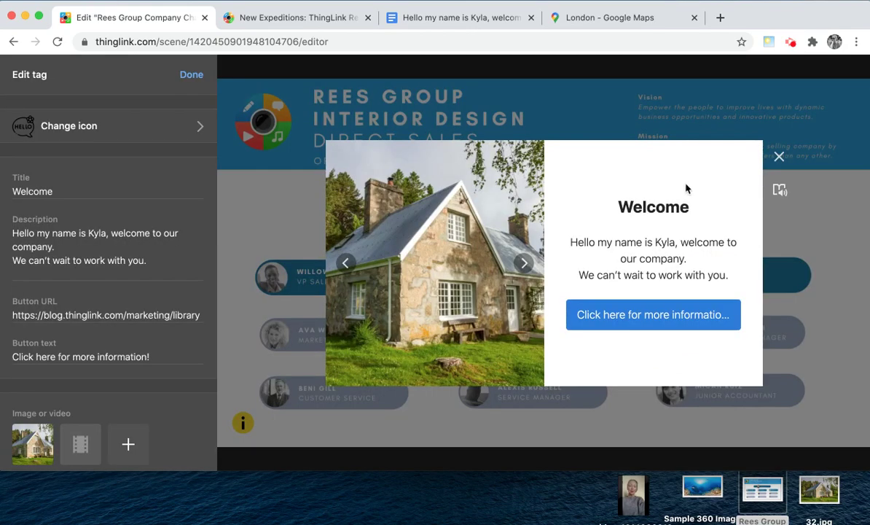
click(524, 264)
click(347, 263)
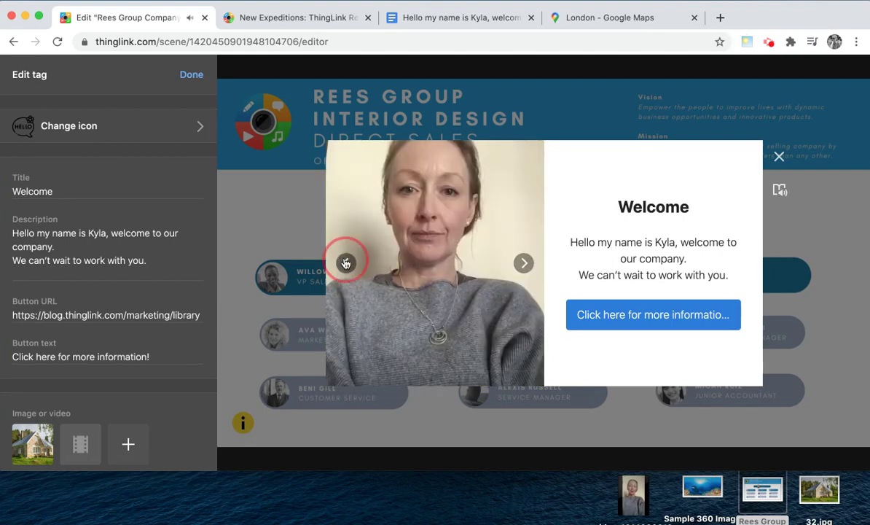
click(191, 75)
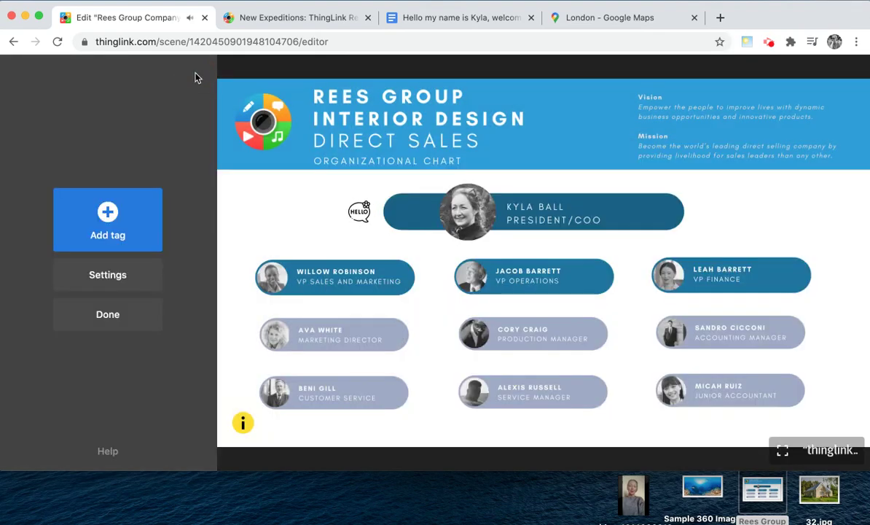
Place a website-content tag left of HELLO and copy the London map's embed HTML from Google Maps.
click(130, 236)
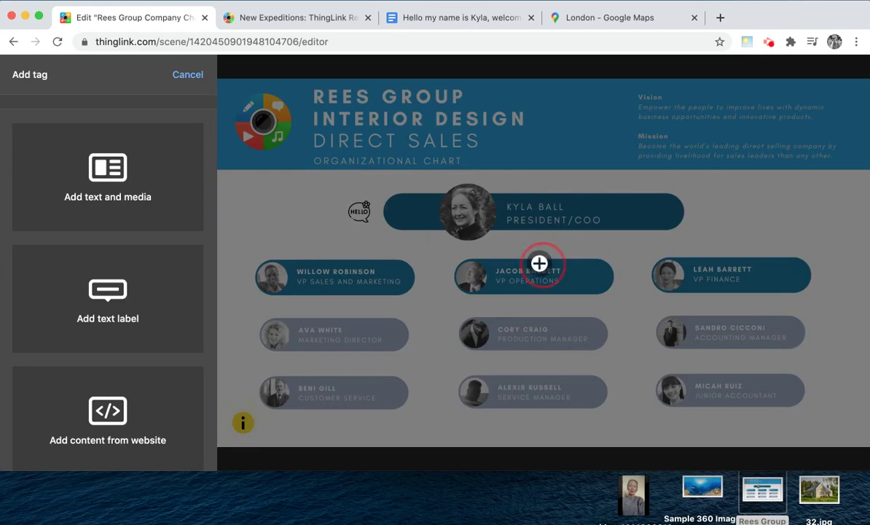
drag(262, 223, 252, 211)
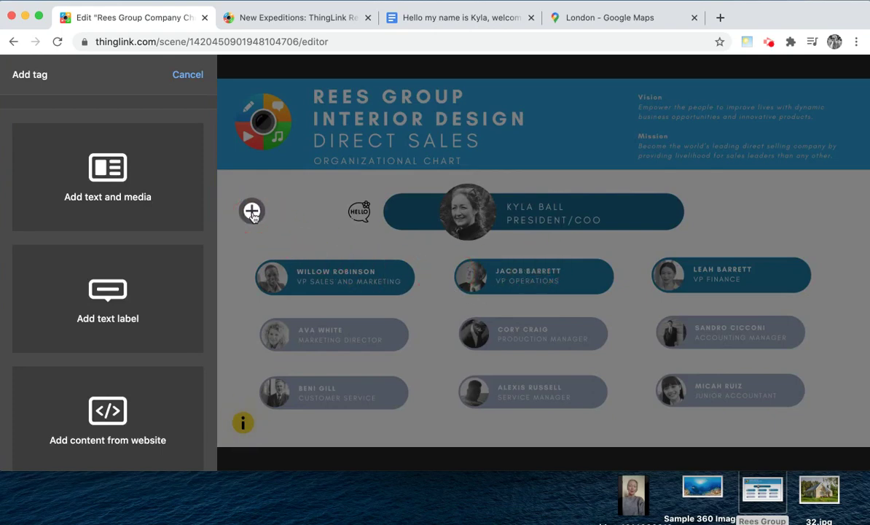
click(127, 440)
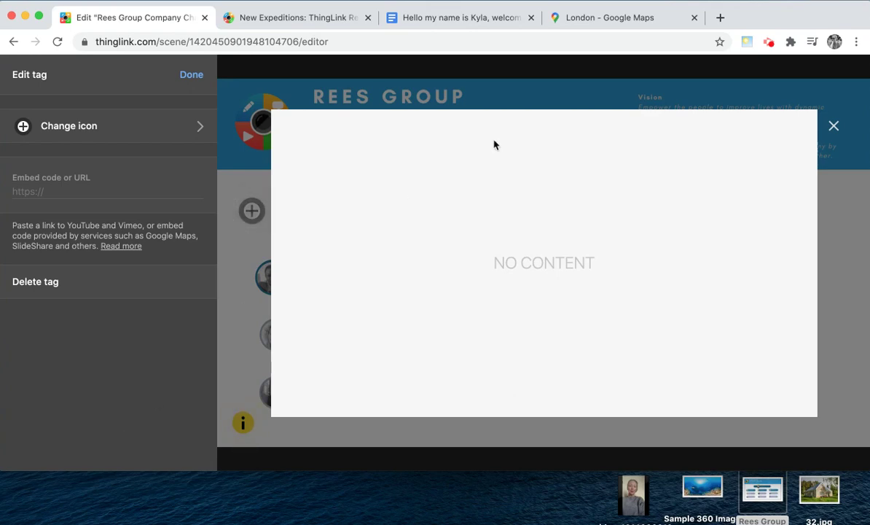
click(586, 20)
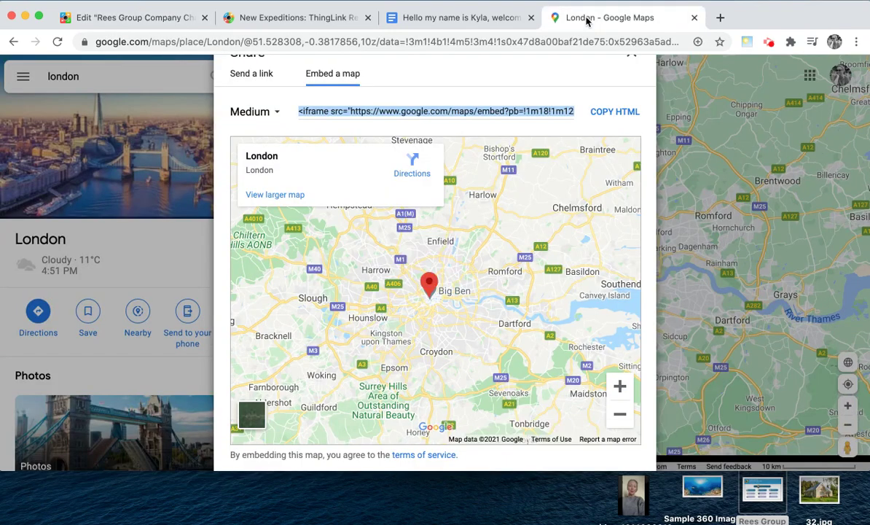
click(611, 113)
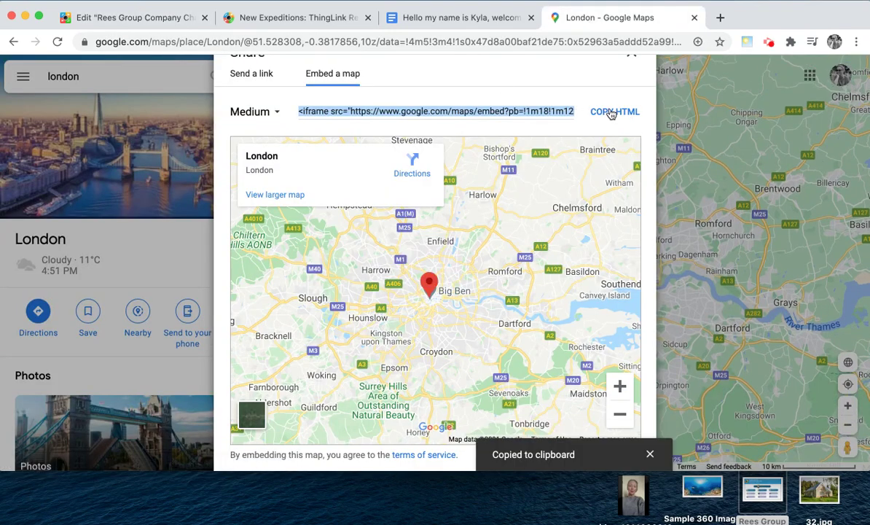
Paste the London map embed code into the new tag and pan the map to test it.
click(159, 19)
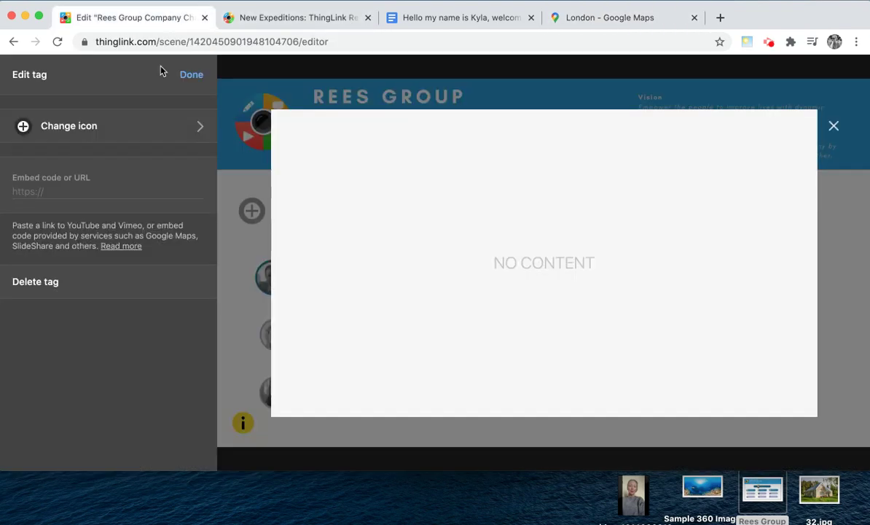
click(62, 192)
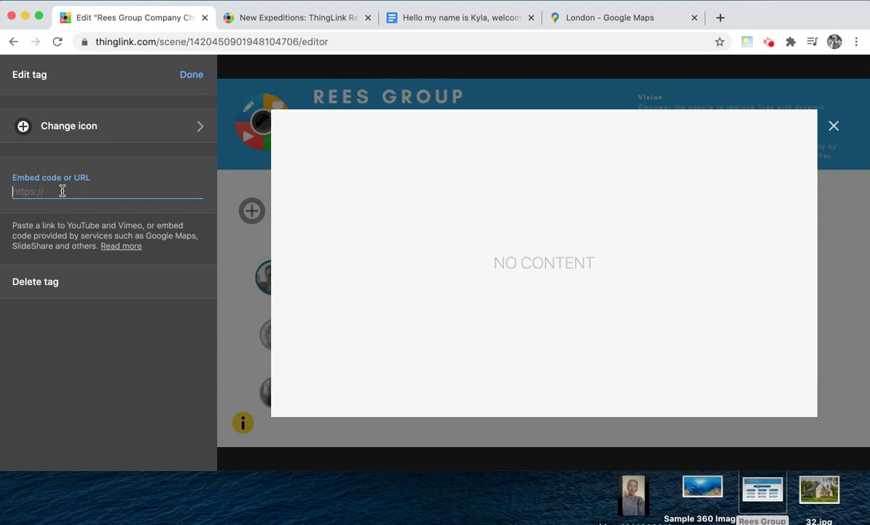
right_click(62, 192)
click(91, 279)
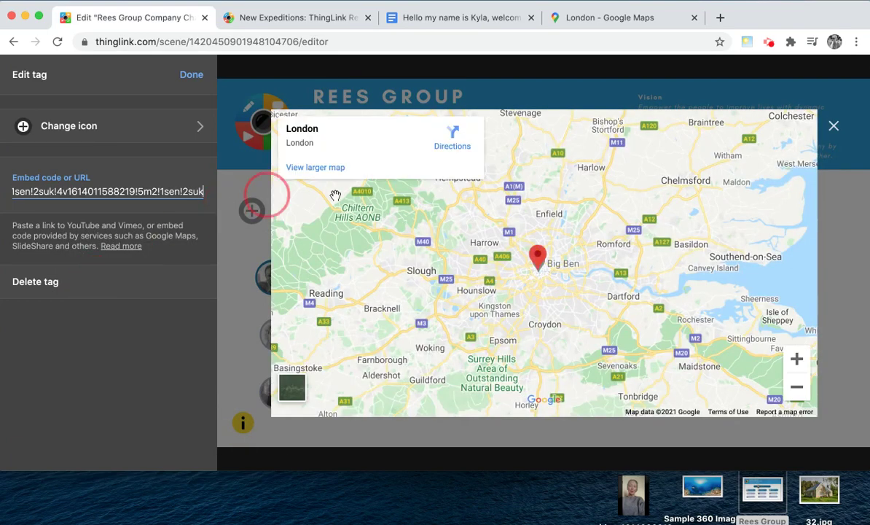
click(576, 259)
drag(580, 255, 629, 291)
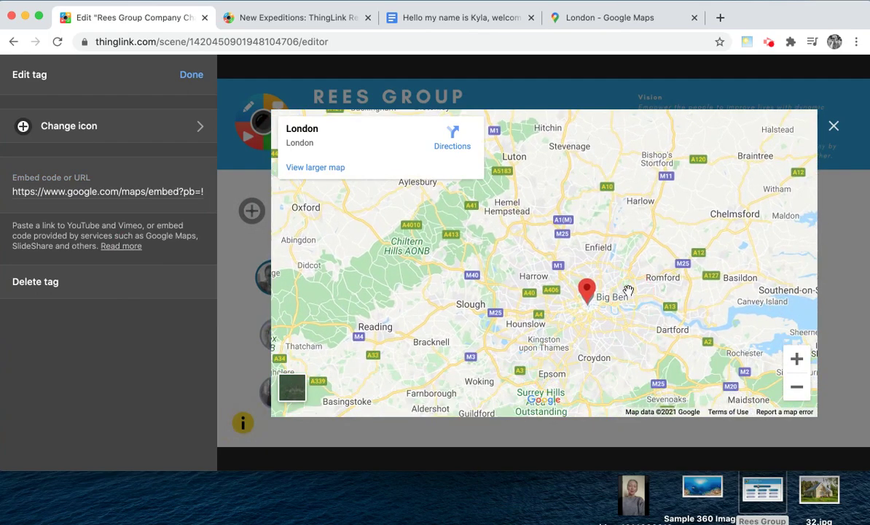
Give the map tag a red location-pin icon and finish editing it.
click(197, 125)
click(161, 217)
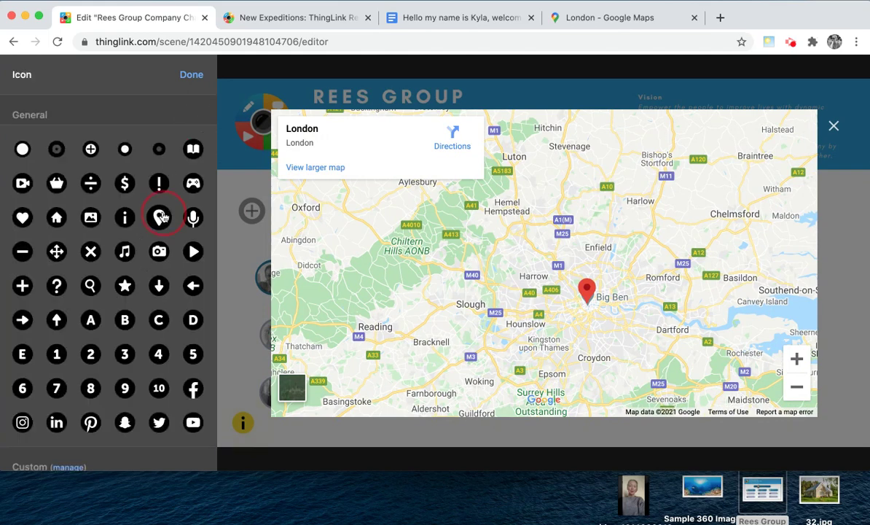
click(89, 248)
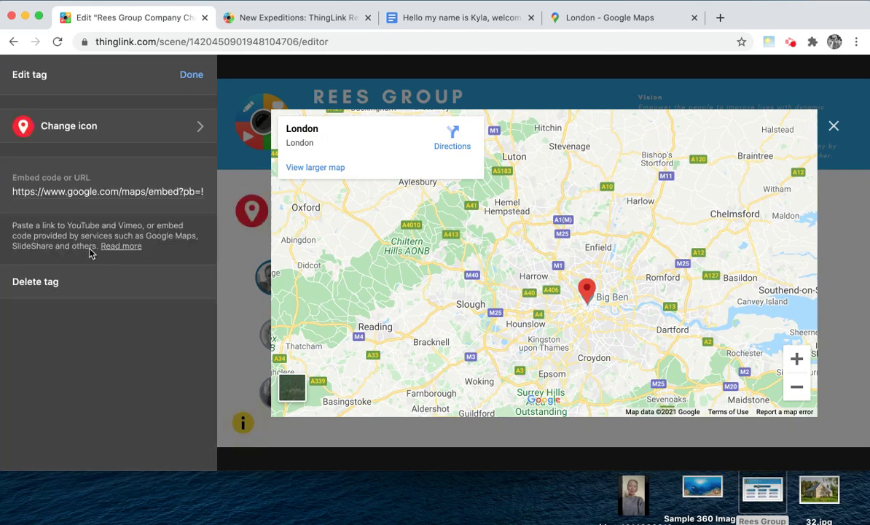
click(190, 74)
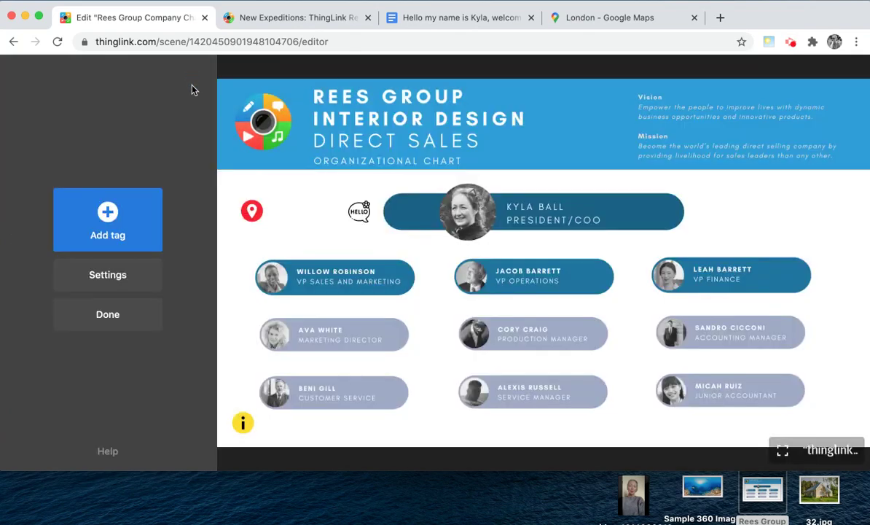
Add a tour tag leading to the Loch an Eilein Cottage scene in the Hidden Highland folder.
click(128, 238)
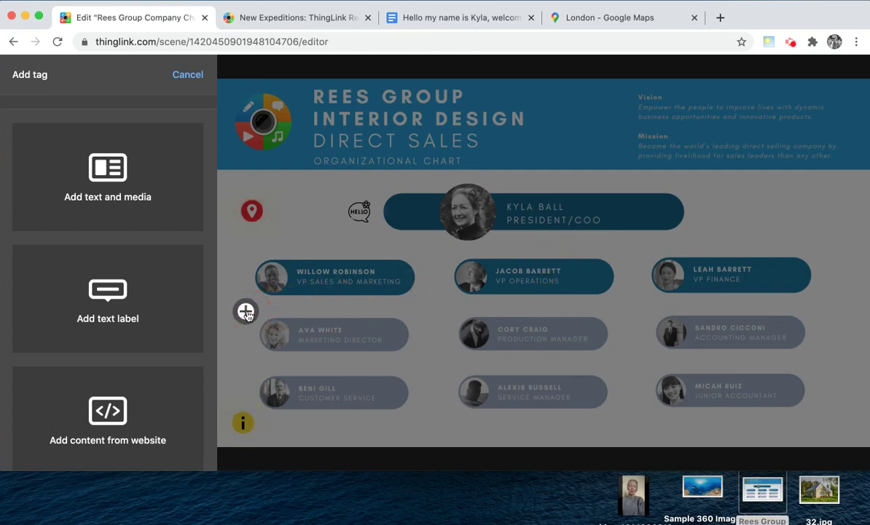
scroll(155, 350, down, 5)
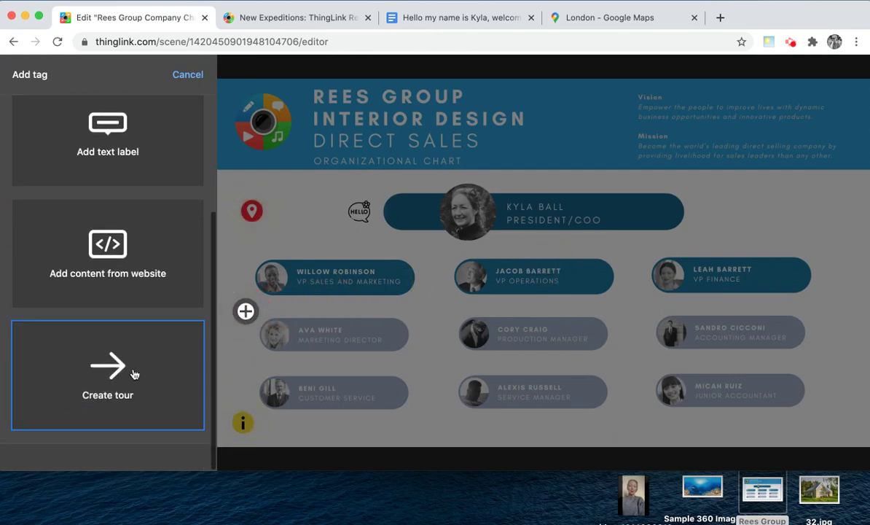
click(134, 376)
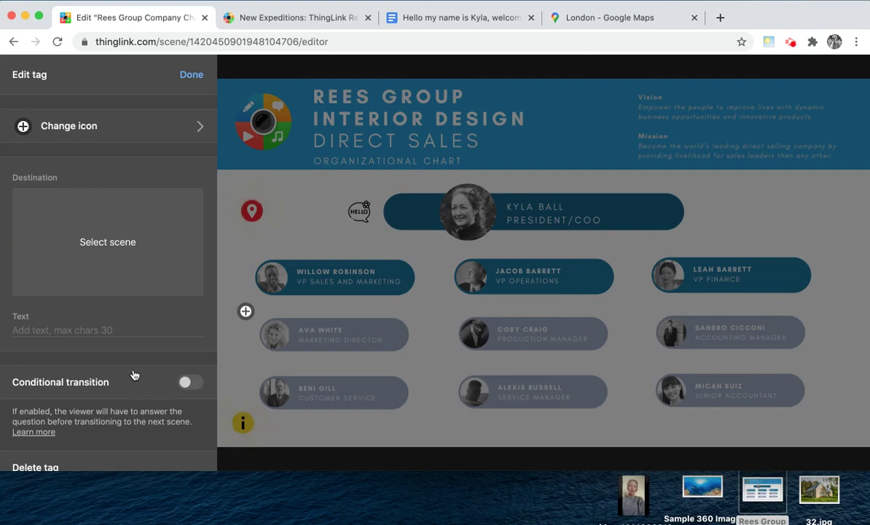
click(120, 243)
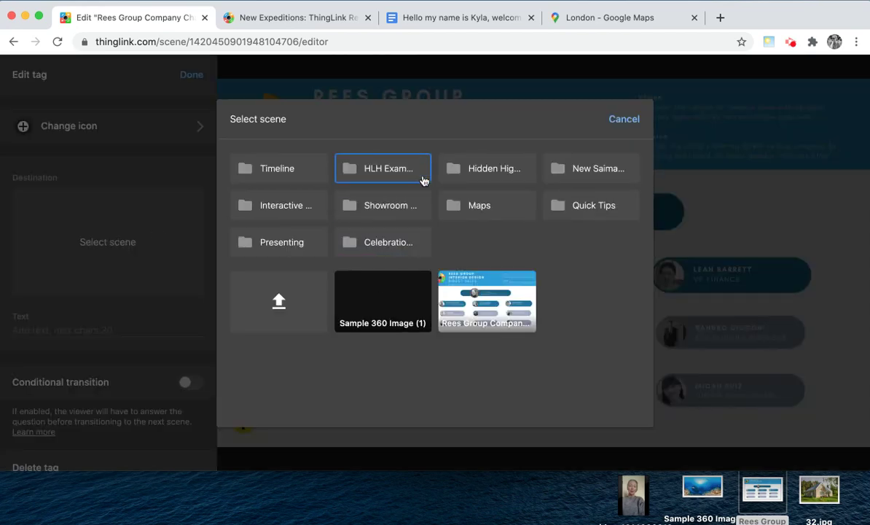
click(474, 179)
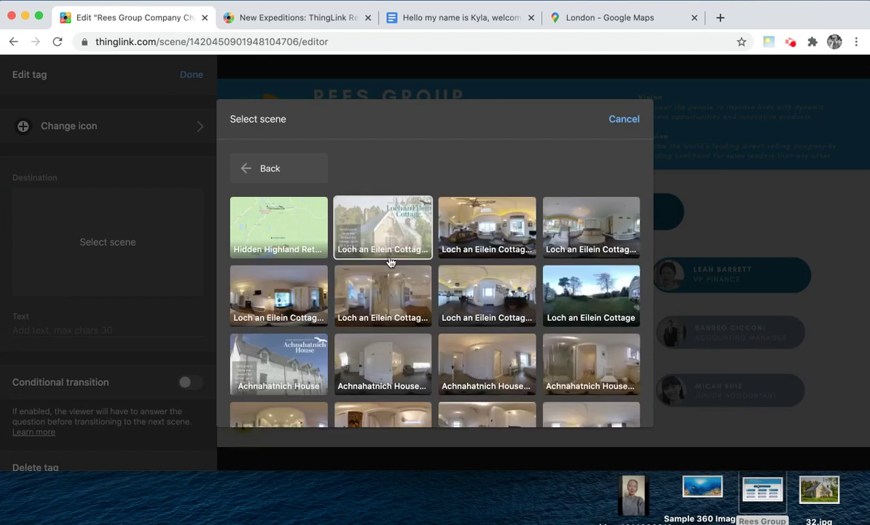
click(388, 255)
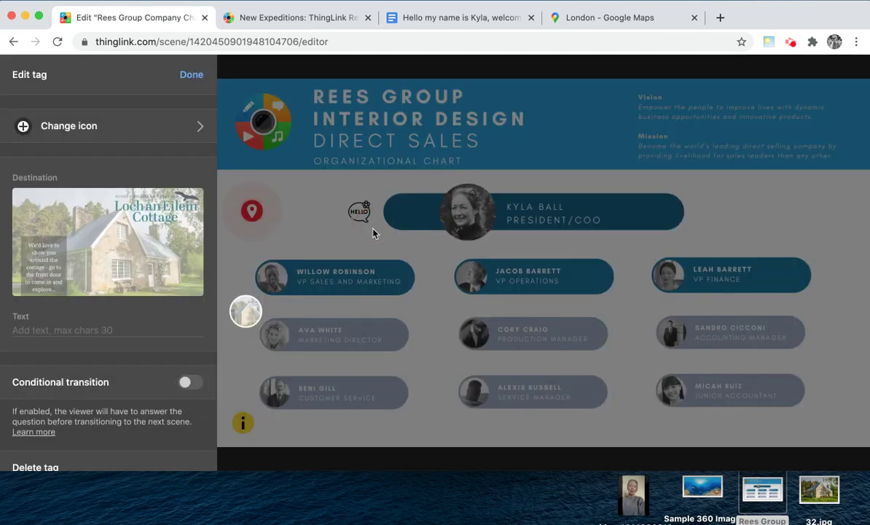
Label the tour tag 'A sample of our work' and turn on conditional transition.
click(124, 330)
text(A samp)
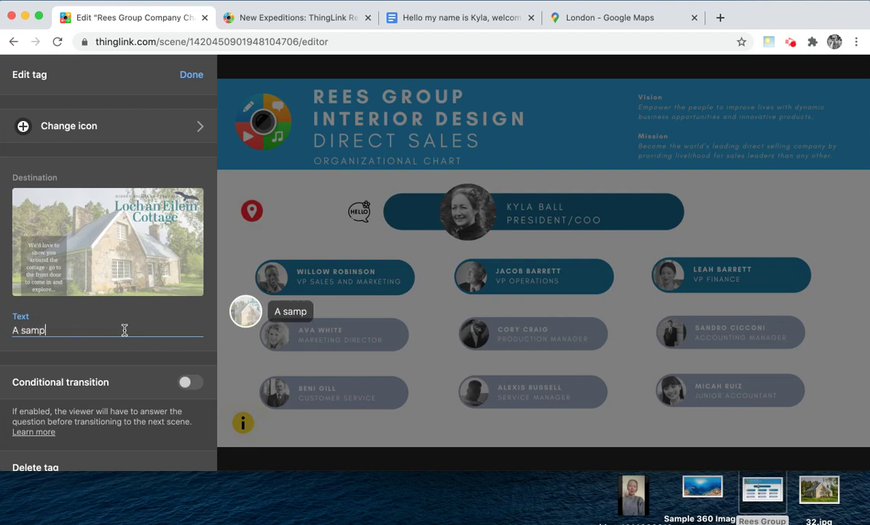
text(le of our work)
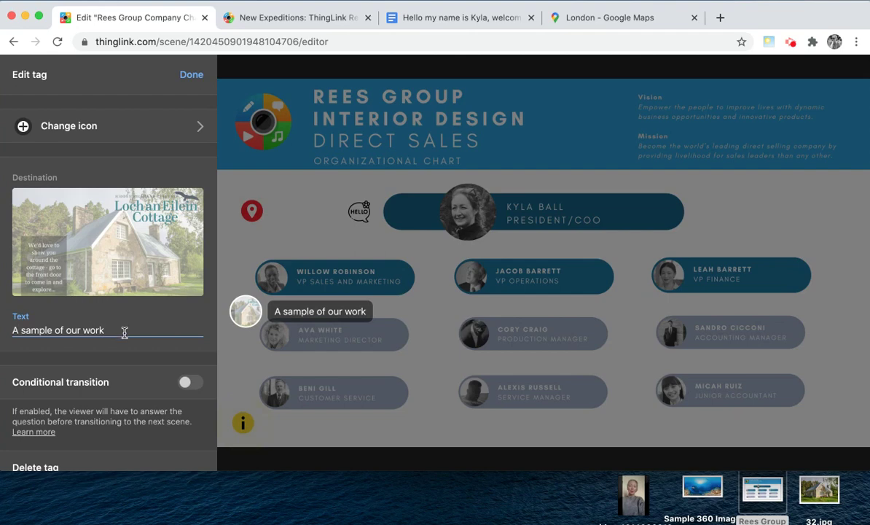
scroll(98, 365, down, 2)
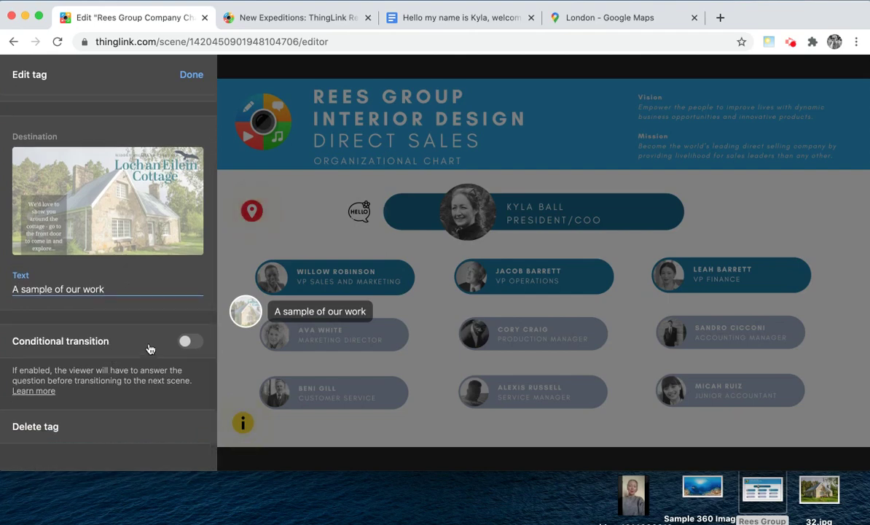
click(188, 342)
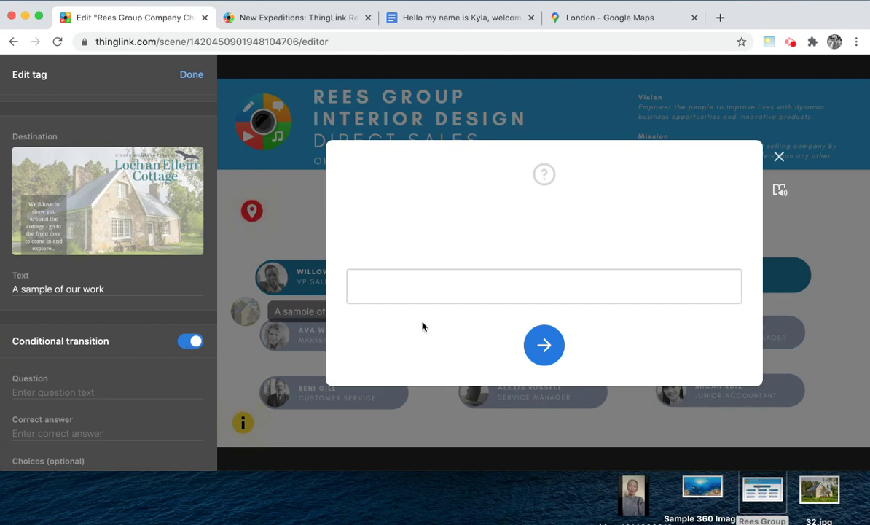
Change the tour tag's icon to the green play icon.
scroll(146, 370, down, 1)
scroll(145, 369, down, 3)
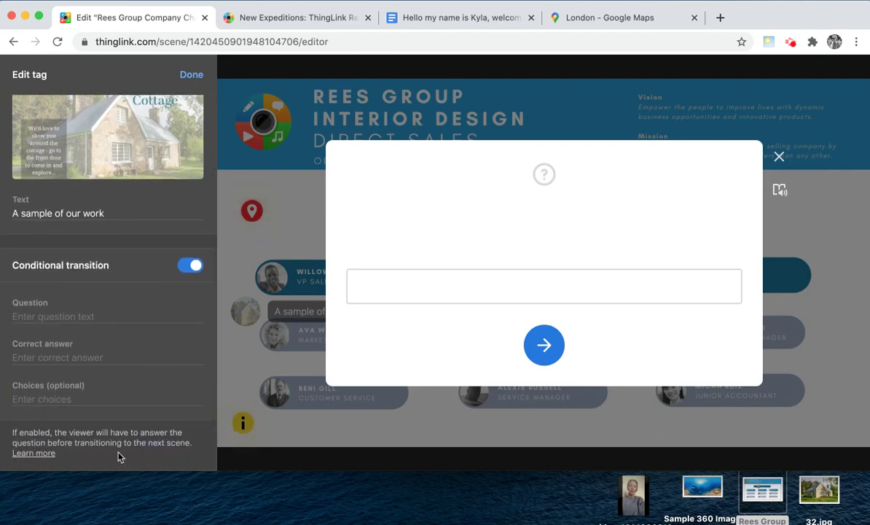
scroll(107, 301, up, 5)
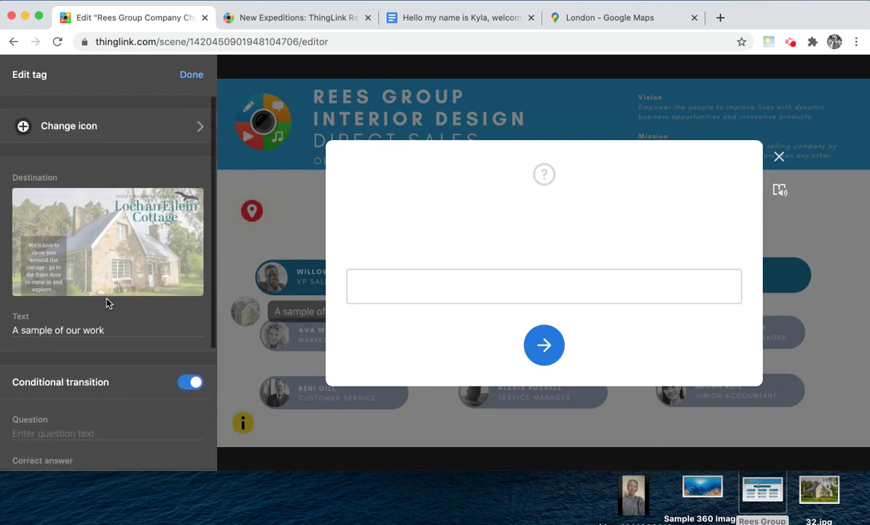
click(135, 125)
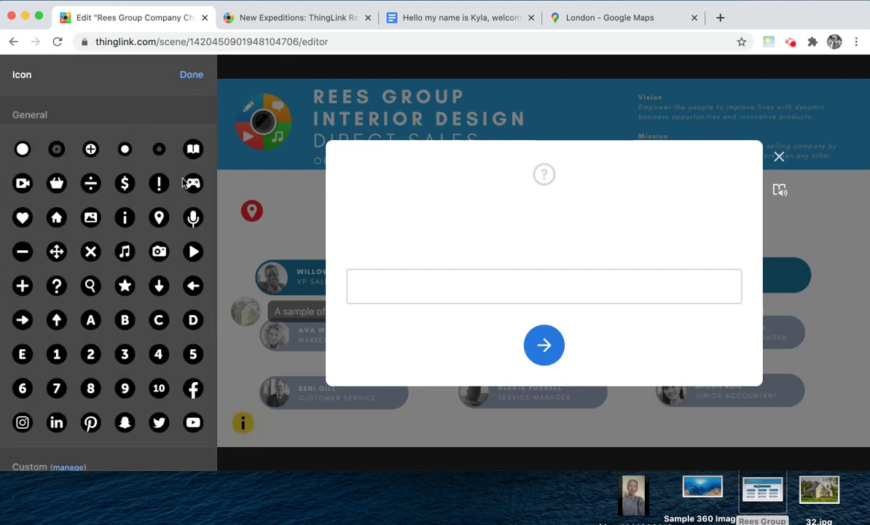
click(192, 252)
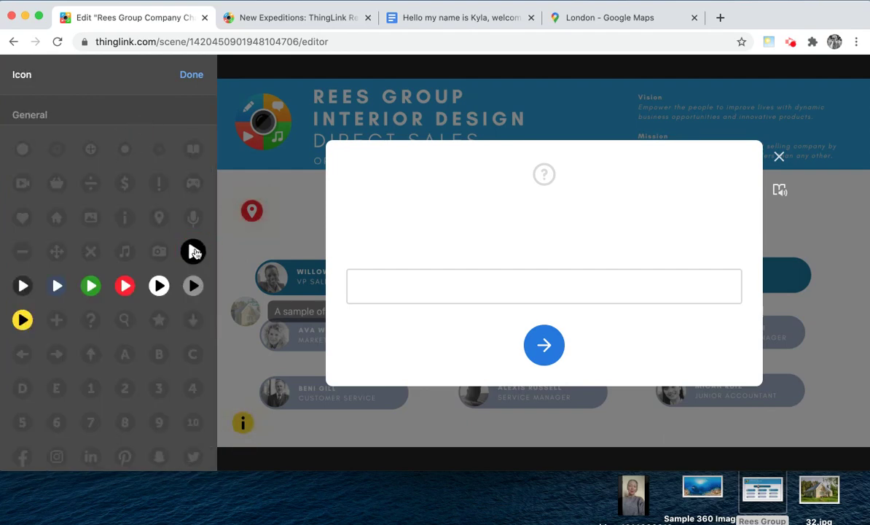
click(90, 286)
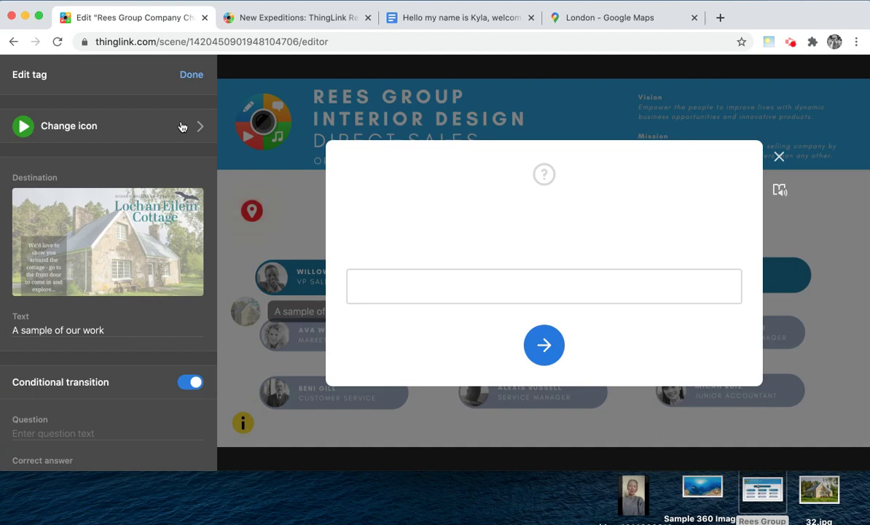
Apply the teal colour scheme to the chart's tags in scene settings.
click(195, 75)
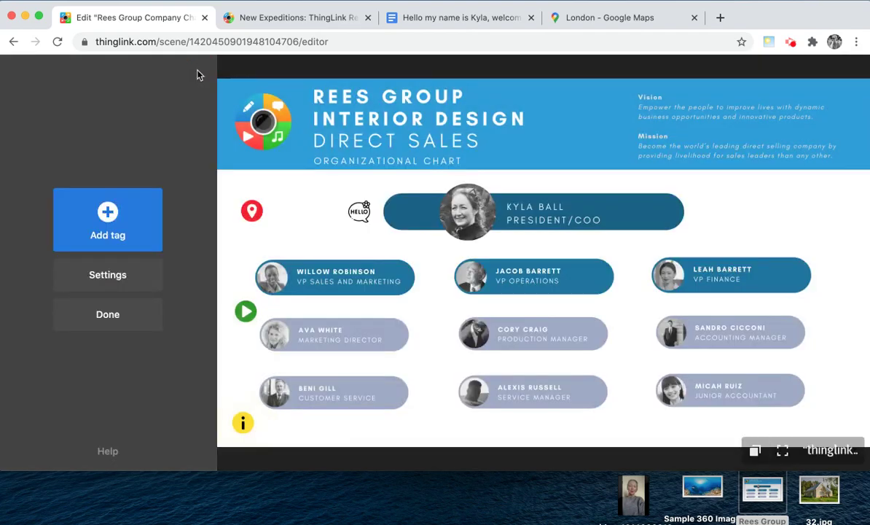
click(121, 282)
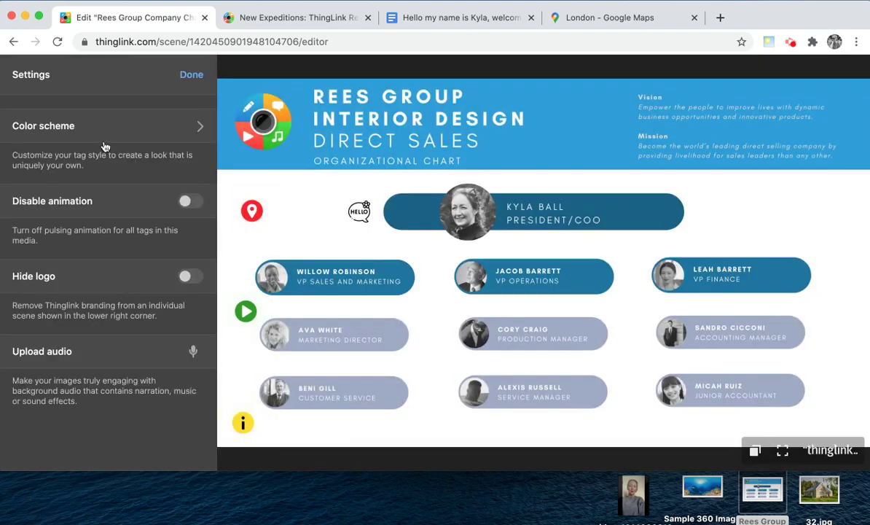
click(156, 131)
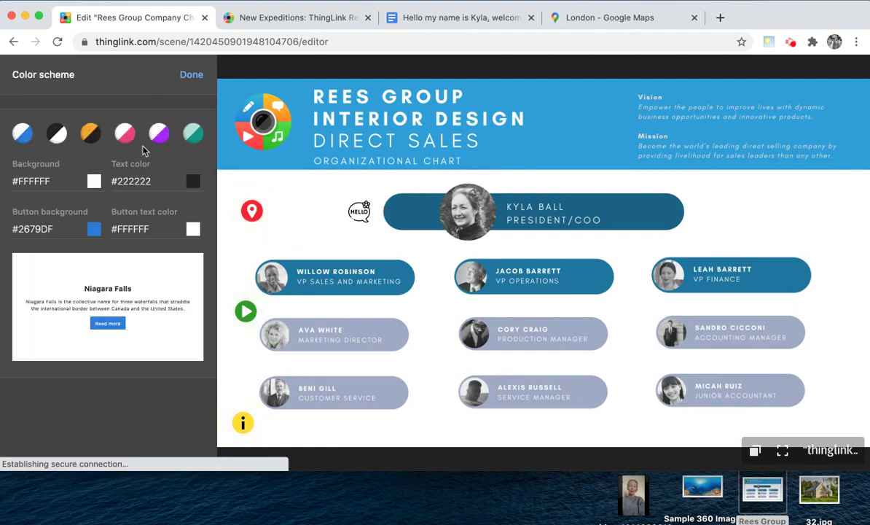
click(188, 135)
click(197, 77)
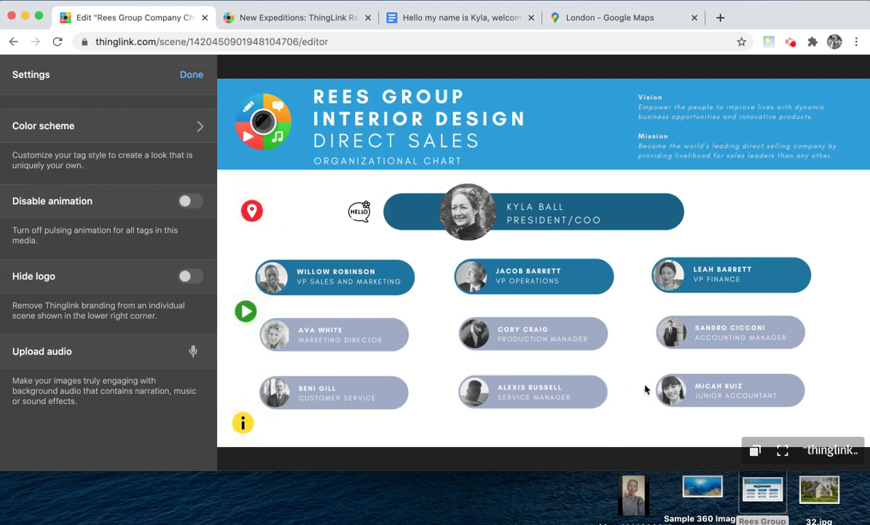
Browse the related cottage scenes strip, dismiss it, and close the settings.
click(755, 454)
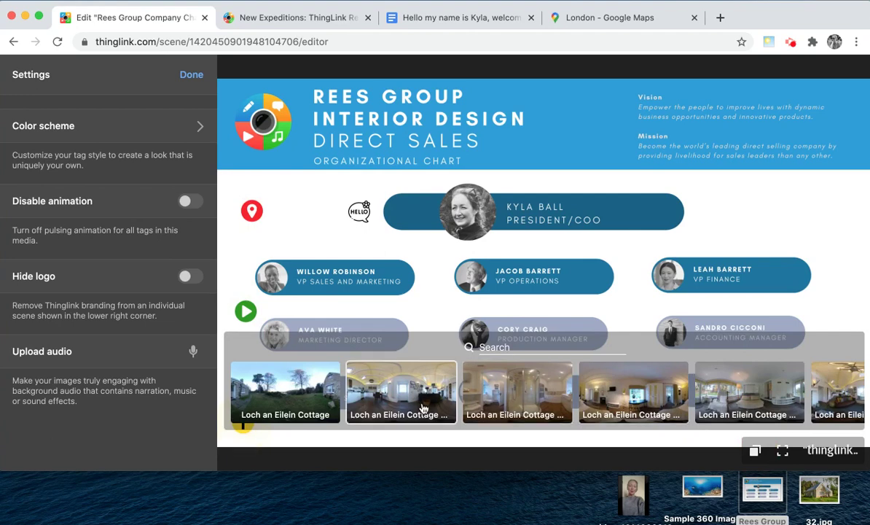
scroll(547, 390, right, 3)
scroll(620, 386, left, 3)
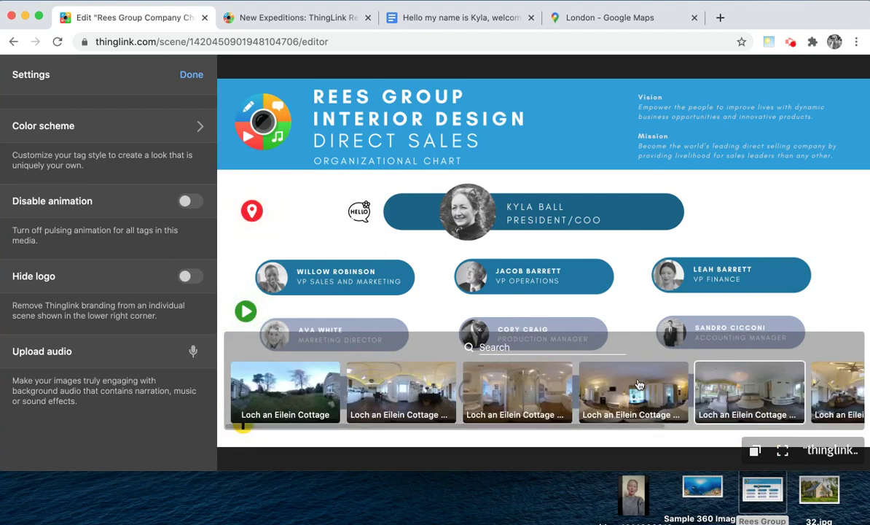
click(520, 462)
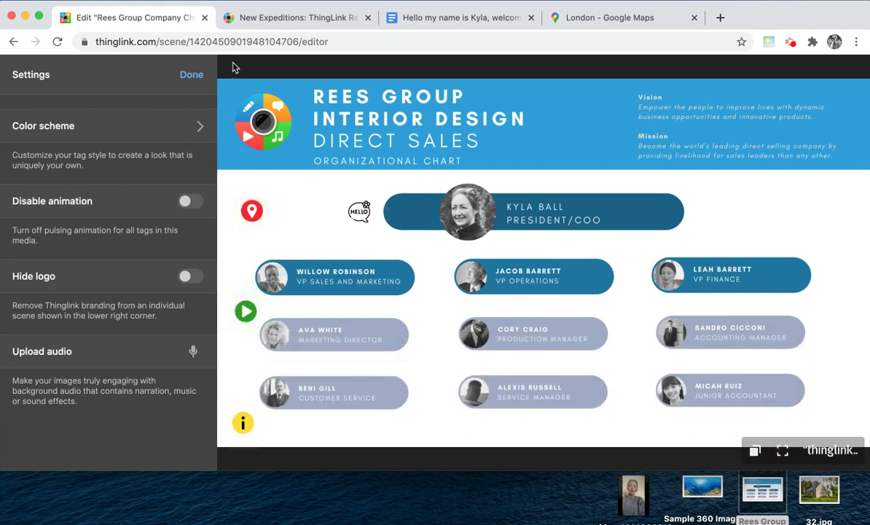
click(190, 75)
Exit the editor, bring up the chart's Share dialog and select the whole embed code.
click(138, 312)
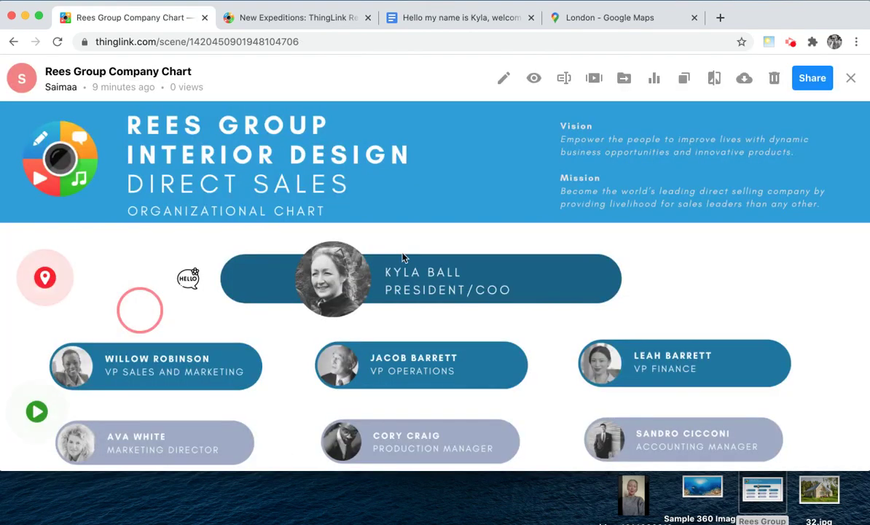
click(813, 79)
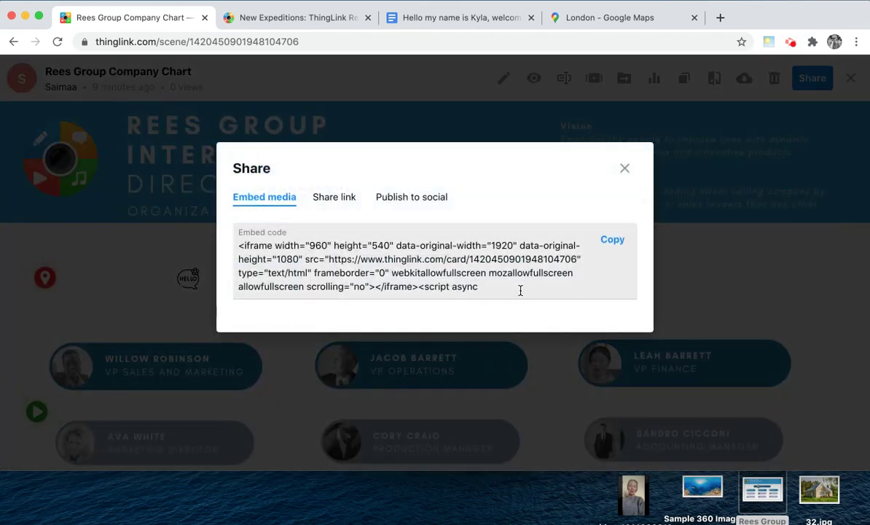
drag(521, 290, 250, 241)
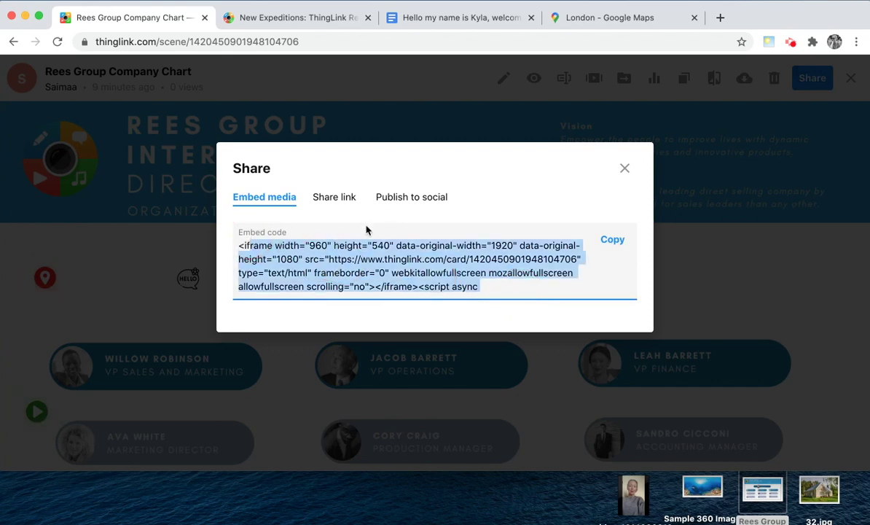
View the chart's shareable link and QR code, then the publish-to-social options.
click(335, 200)
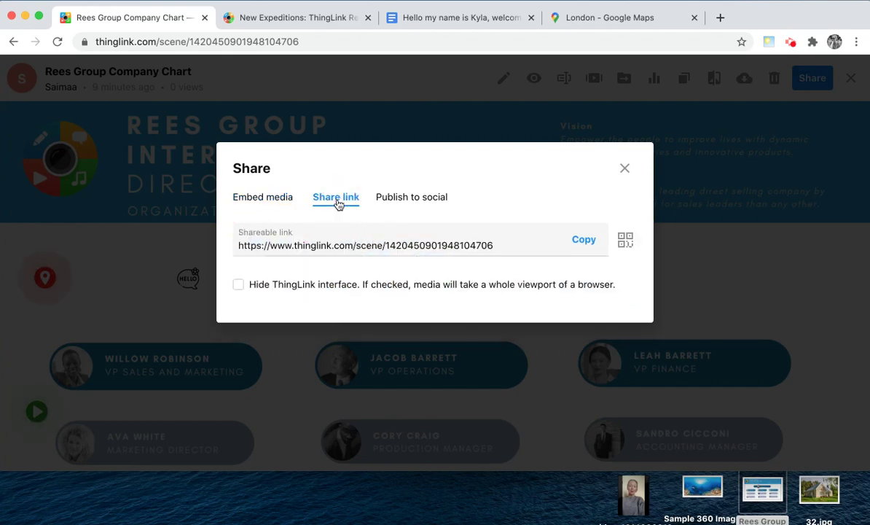
click(626, 240)
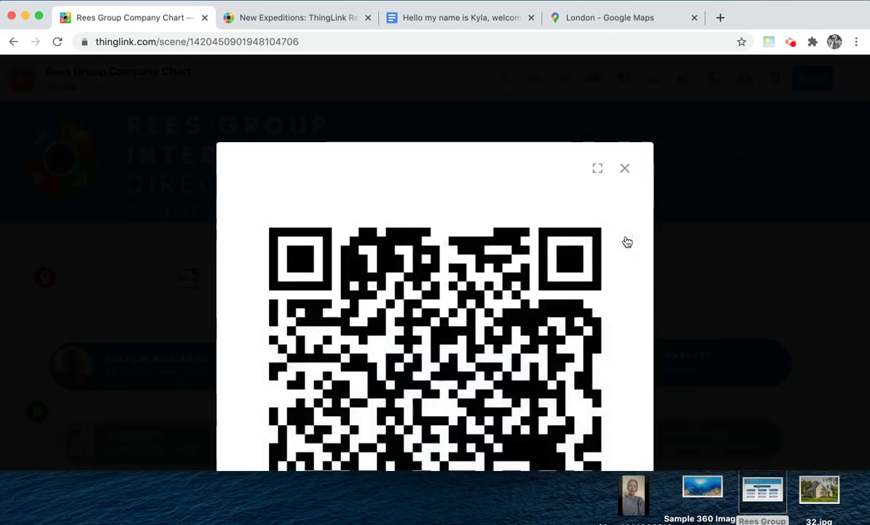
scroll(627, 242, down, 4)
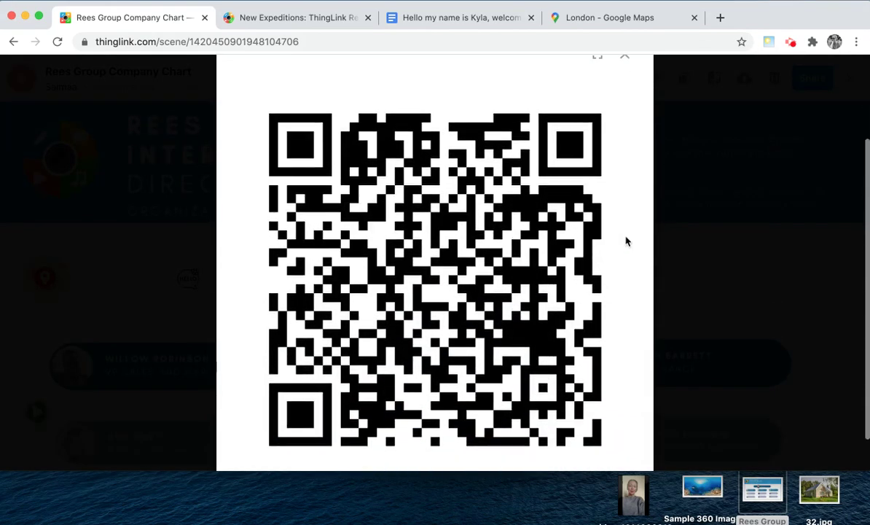
scroll(627, 212, up, 4)
click(624, 169)
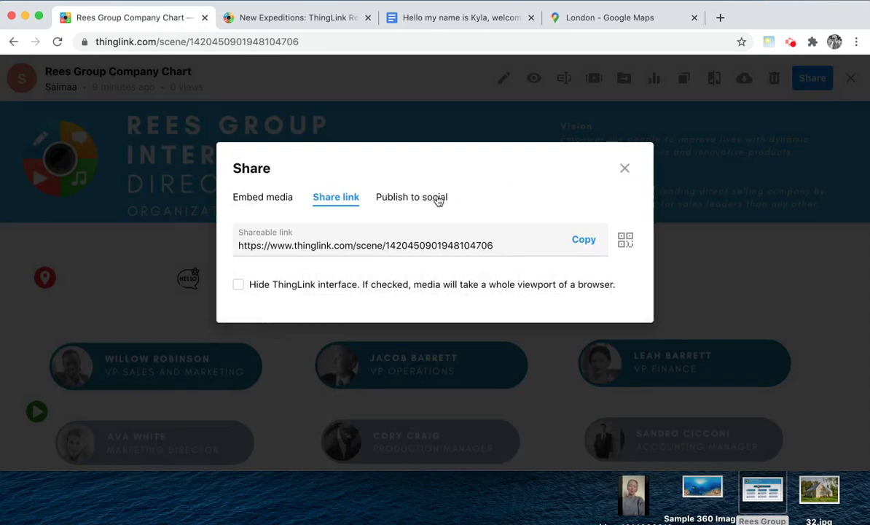
click(426, 201)
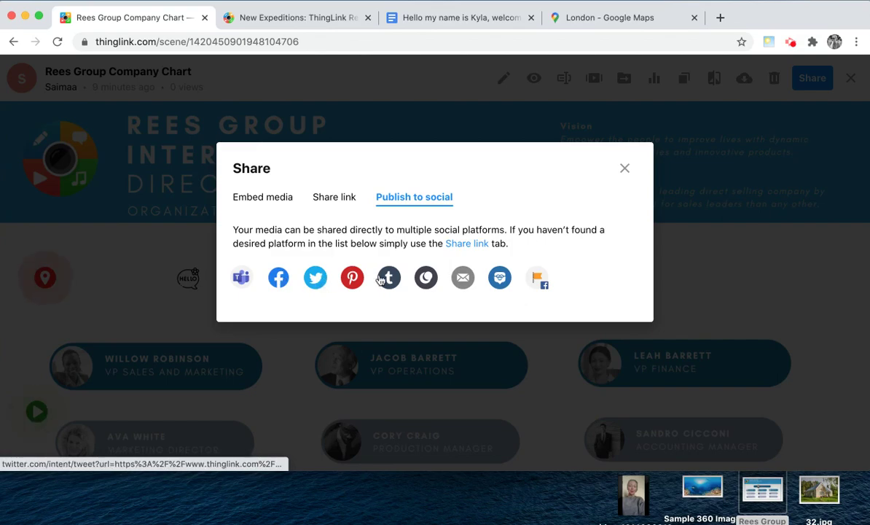
Close the Share dialog to return to the Rees Group Company Chart.
click(625, 169)
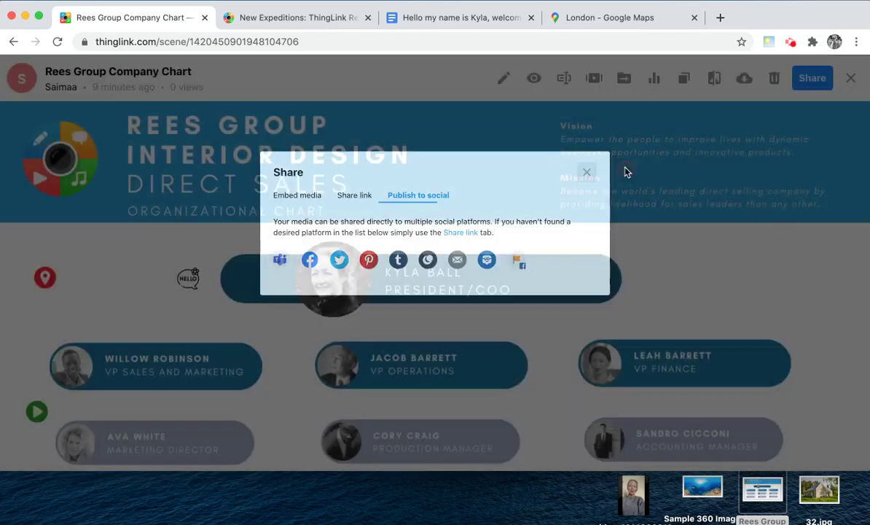